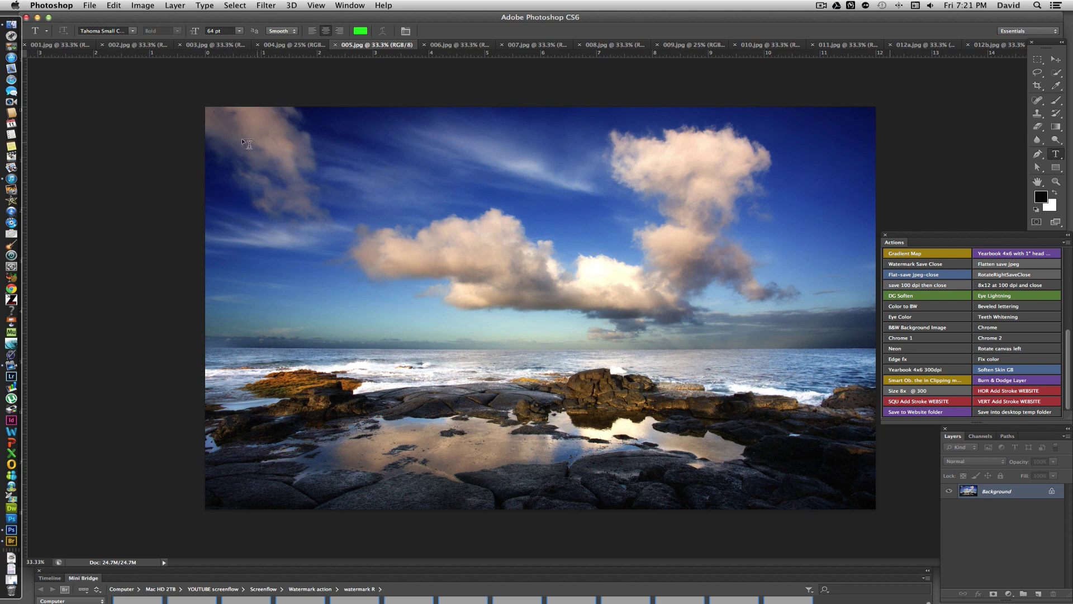
# - Create a document named watermark, 8 by 8 inches at 300 pixels/inch, in RGB with transparent background contents
pyautogui.click(92, 6)
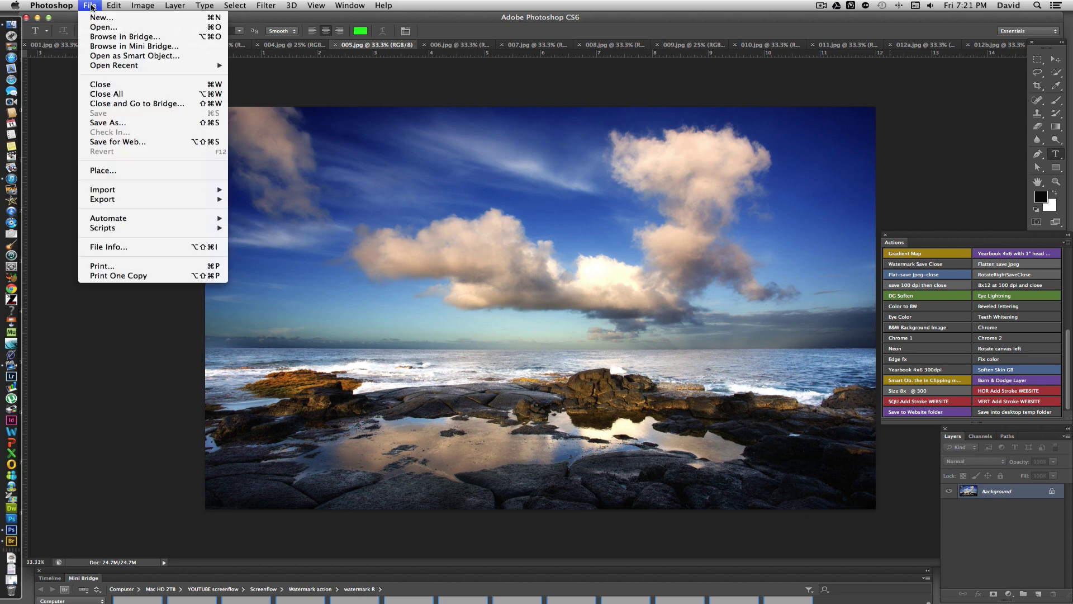
pyautogui.click(93, 17)
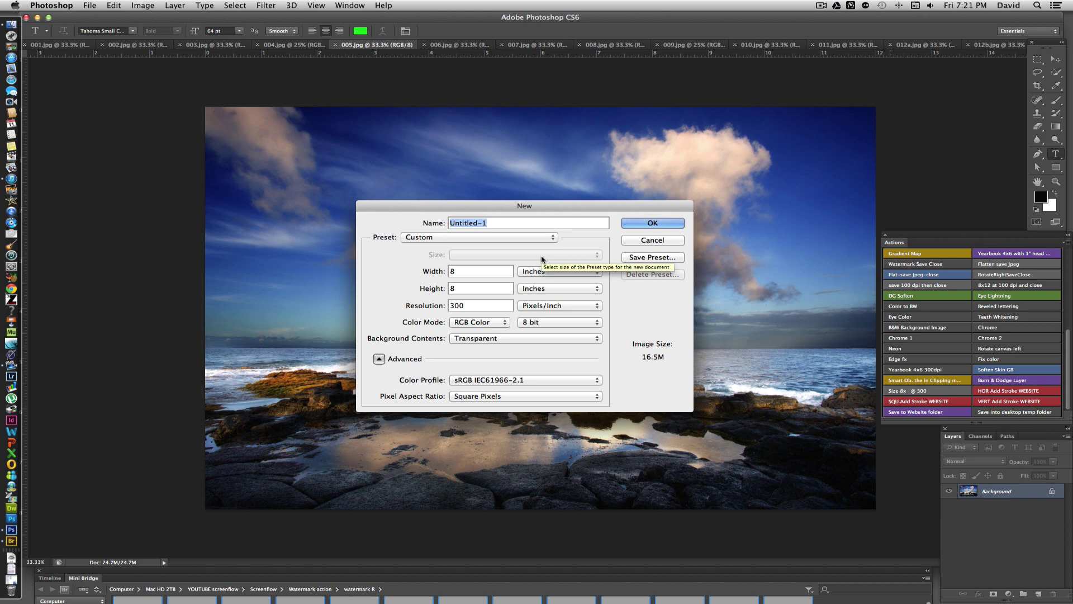
pyautogui.write('watermark')
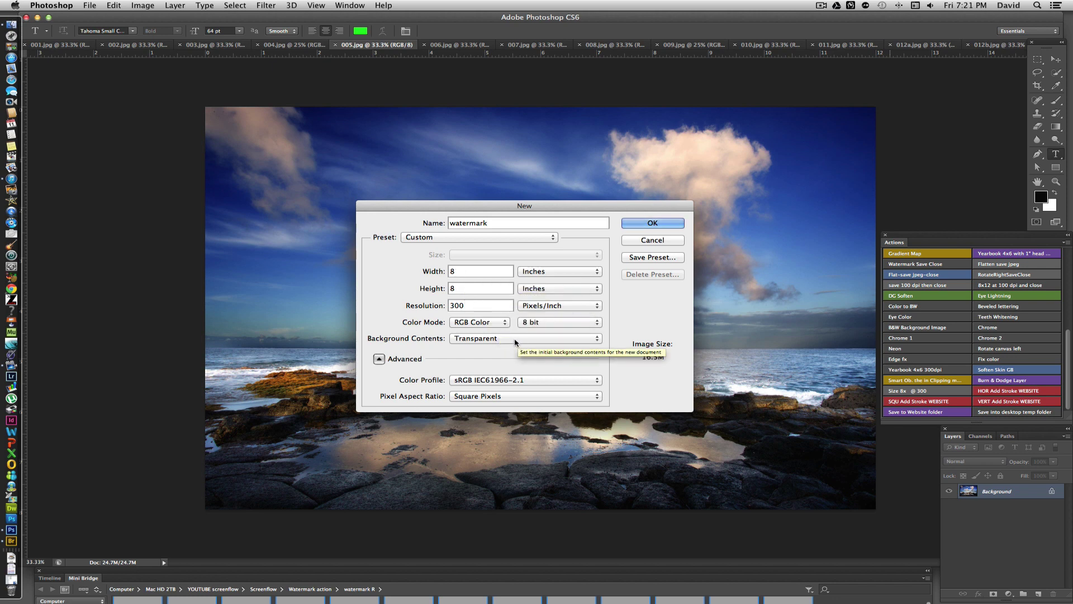
pyautogui.click(641, 225)
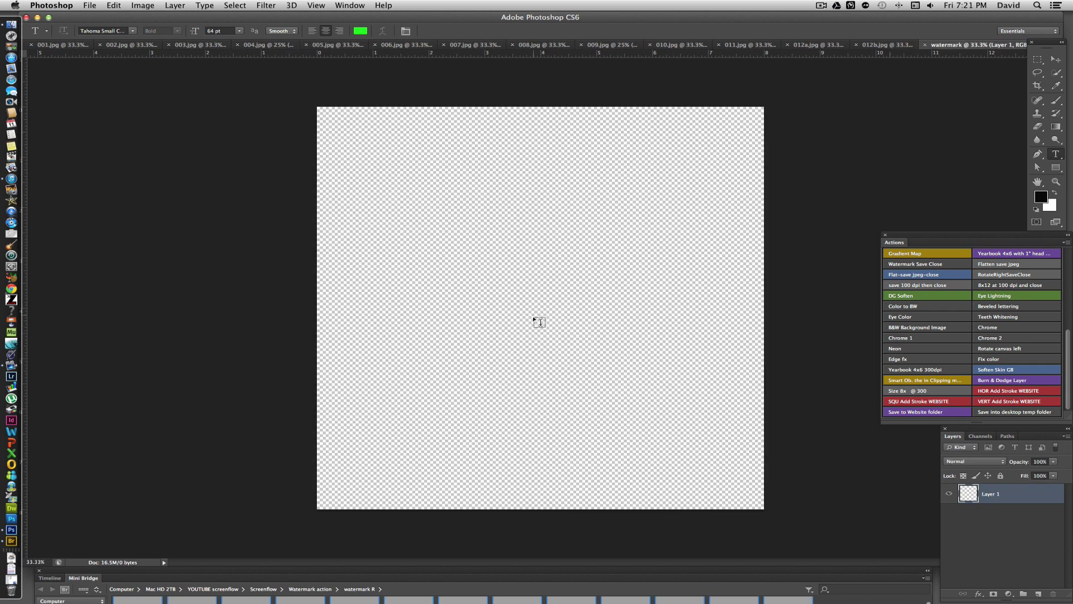
# - Add a layer with the green text MY PHOTOS, move it closer to the canvas centre and commit it
pyautogui.click(1037, 593)
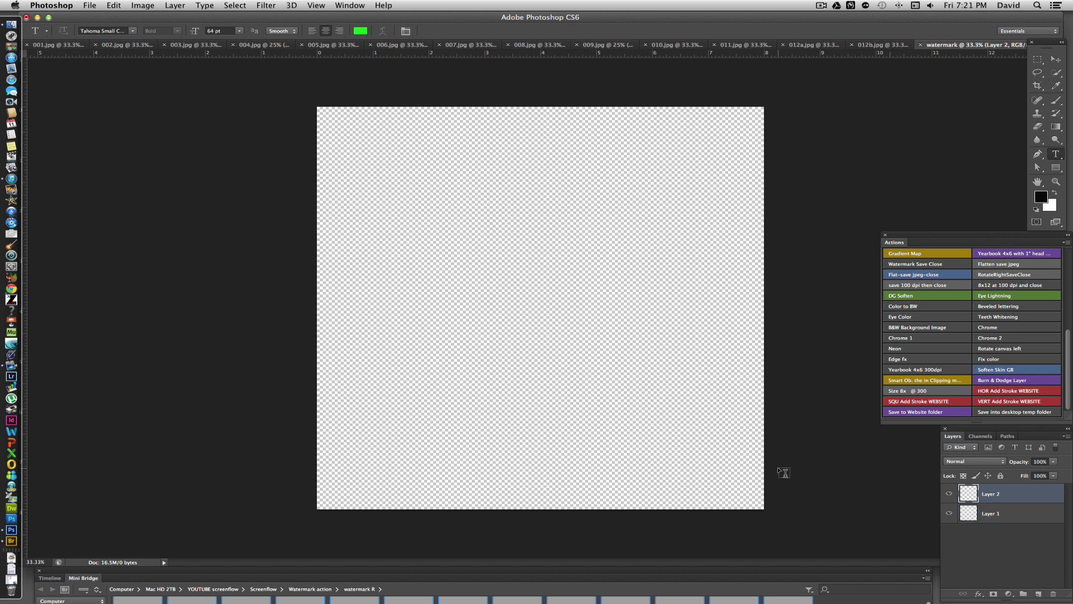
pyautogui.click(497, 277)
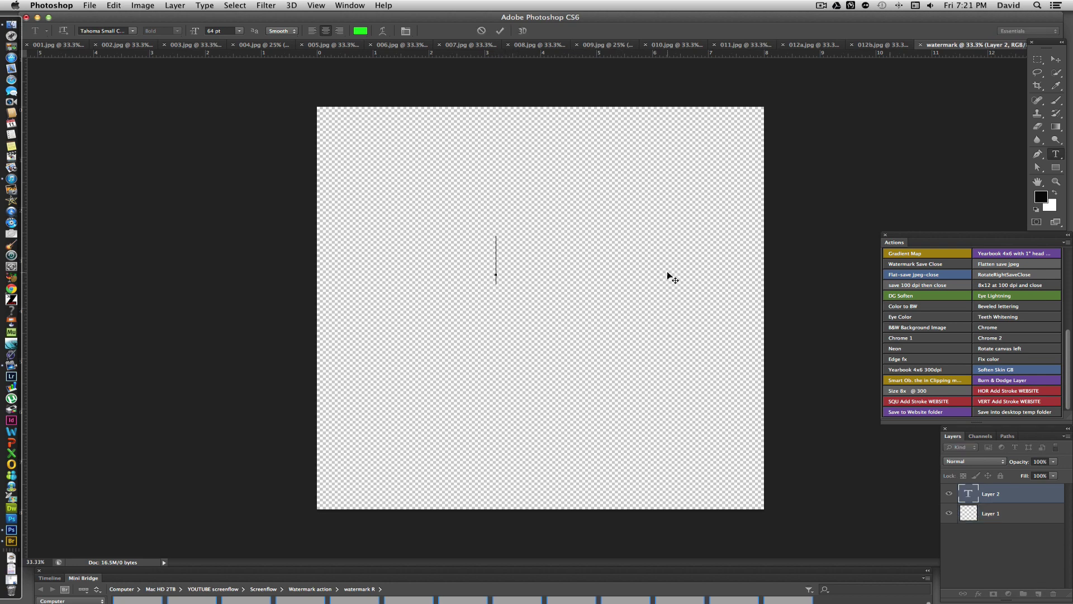
pyautogui.write('MY PHOTO')
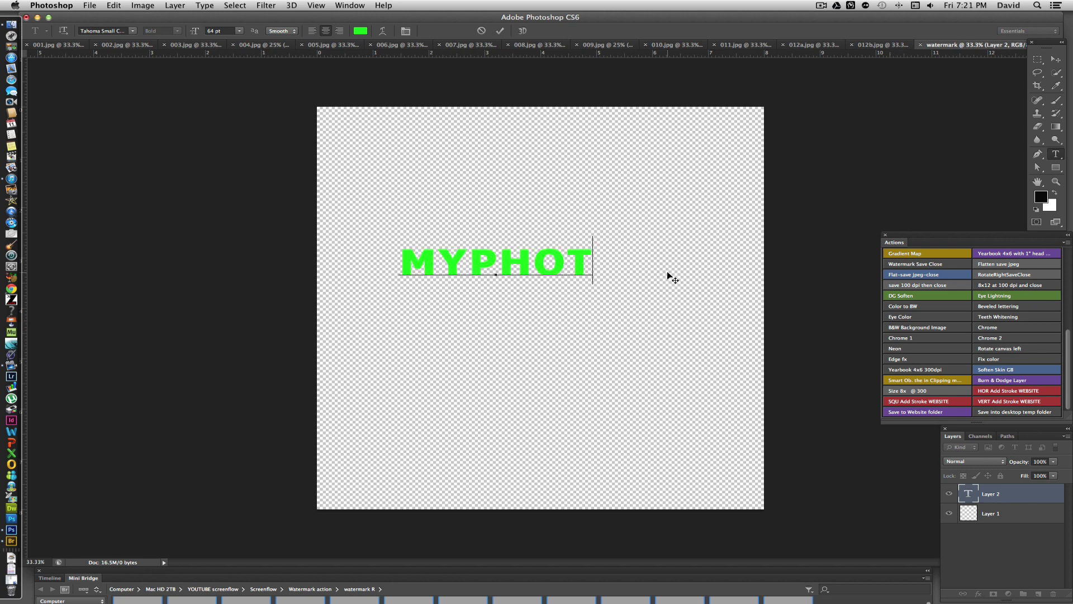
pyautogui.write('S')
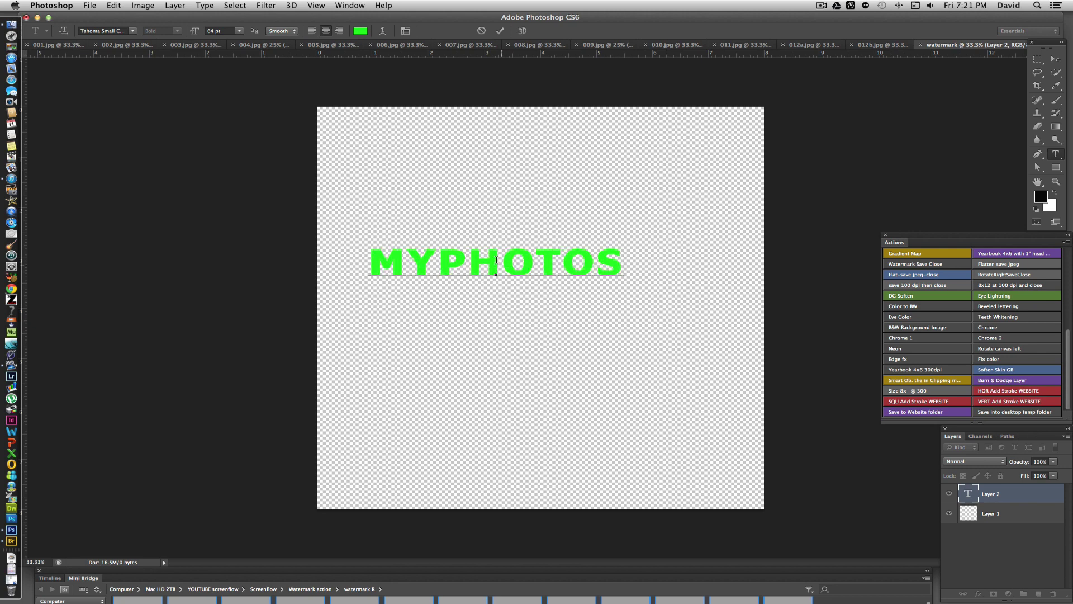
pyautogui.click(444, 260)
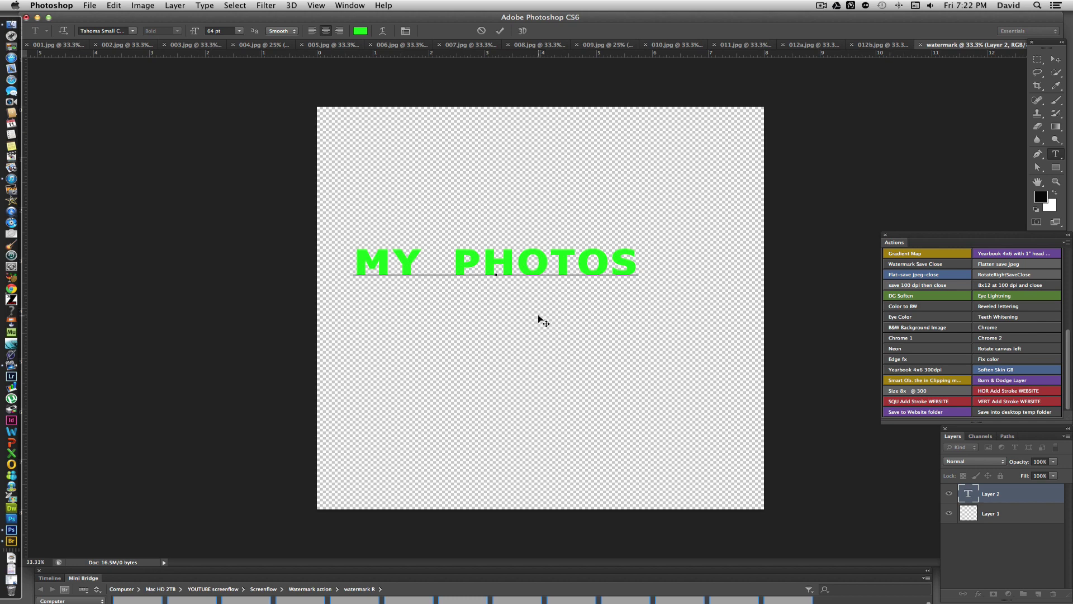
pyautogui.press('BackSpace')
pyautogui.moveTo(542, 321); pyautogui.dragTo(585, 344)
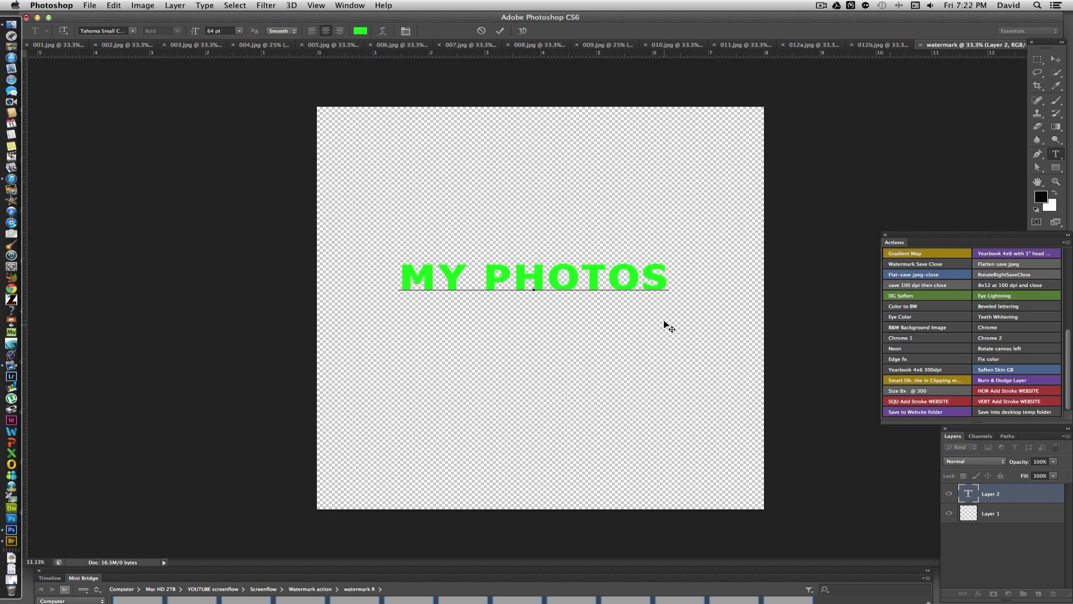
pyautogui.click(1038, 499)
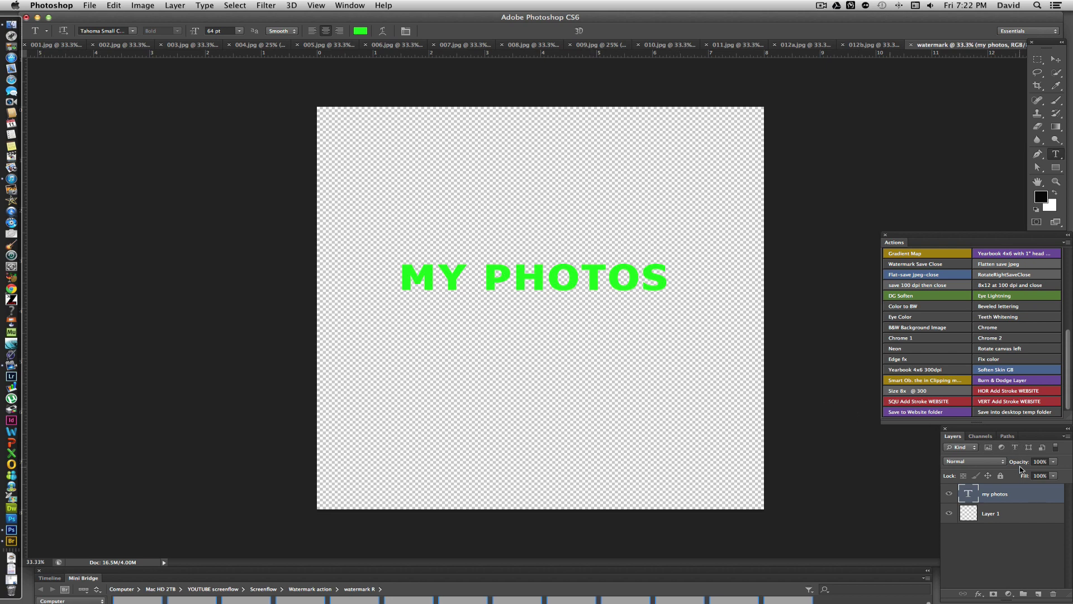
# - Try the text layer at about 59% opacity and restore it to 100%
pyautogui.moveTo(1024, 465); pyautogui.dragTo(1016, 464)
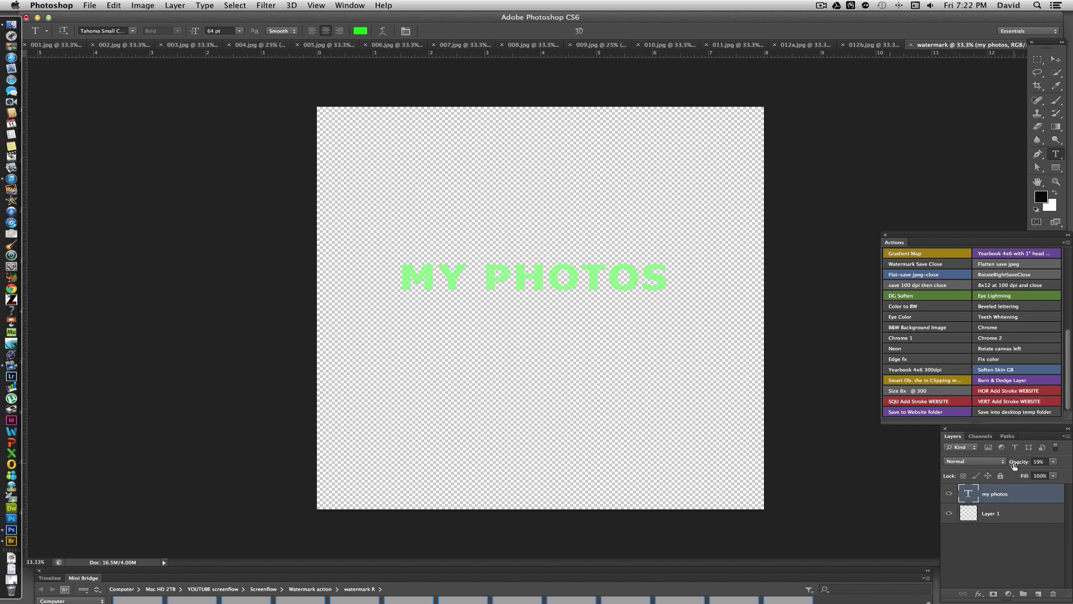
pyautogui.moveTo(1015, 466); pyautogui.dragTo(1043, 464)
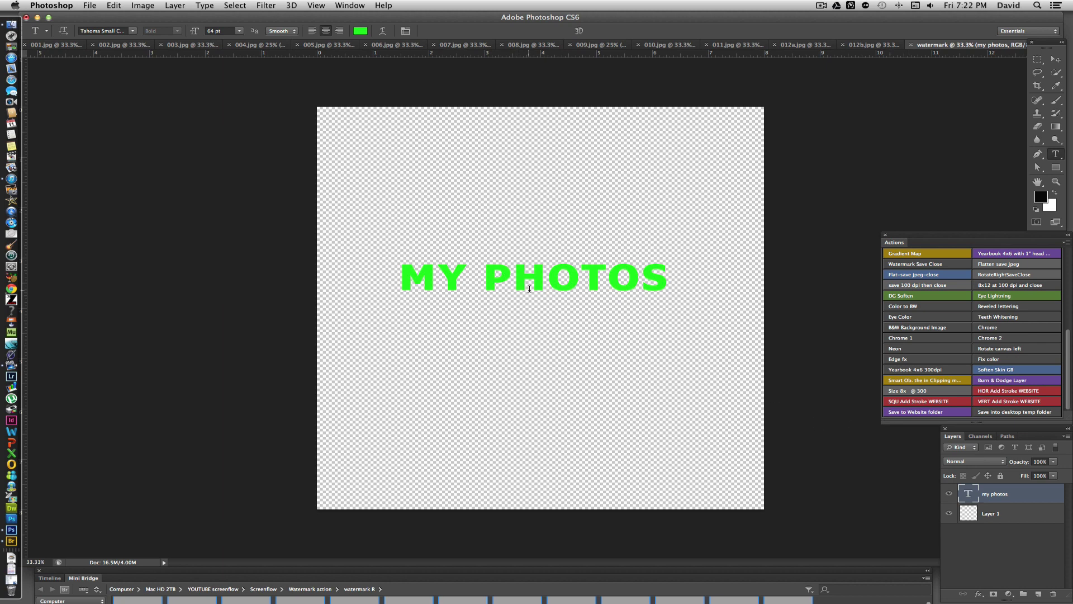
# - Load the MY PHOTOS lettering as a selection and delete the text layer, keeping the selection outline
pyautogui.doubleClick(969, 494)
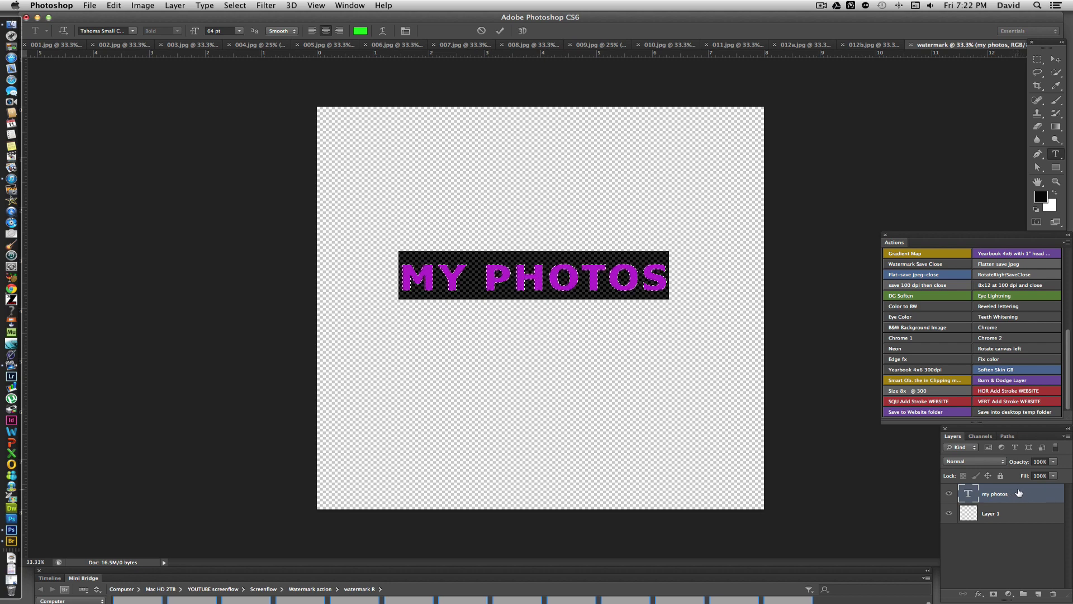
pyautogui.moveTo(1018, 493); pyautogui.dragTo(1054, 596)
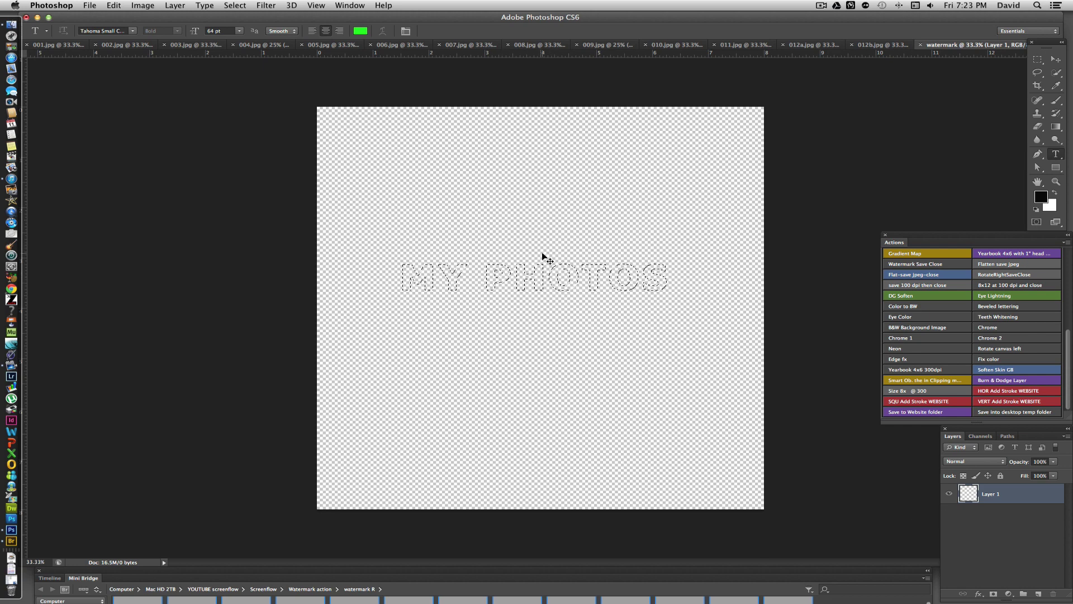
# - Stroke the lettering selection on Layer 1 with a 15 px black line centred on the outline, and deselect
pyautogui.scroll(1, 545, 255)
pyautogui.scroll(4, 548, 263)
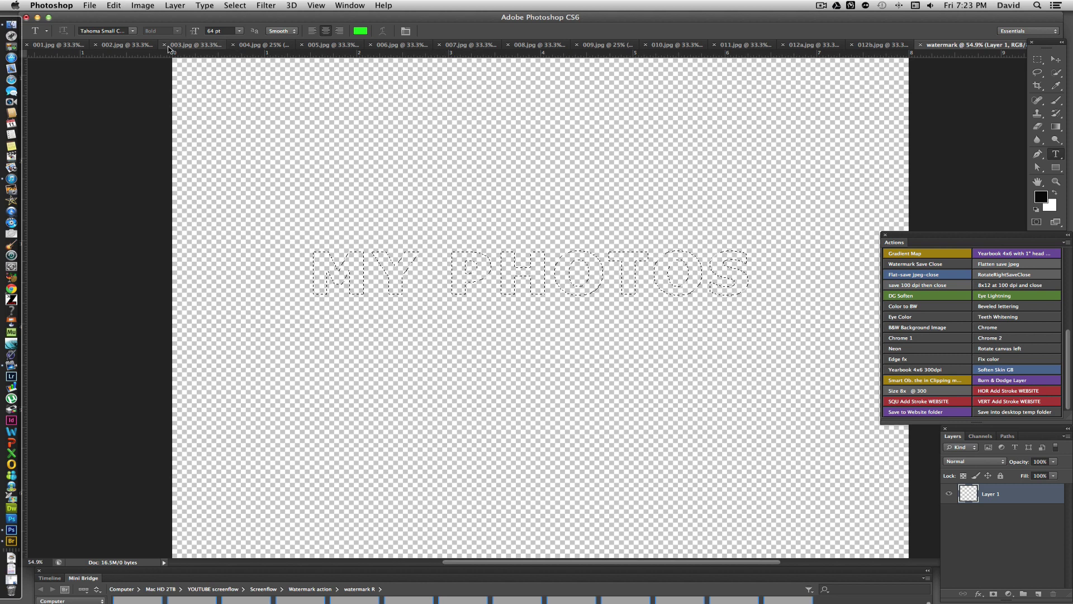
pyautogui.click(114, 6)
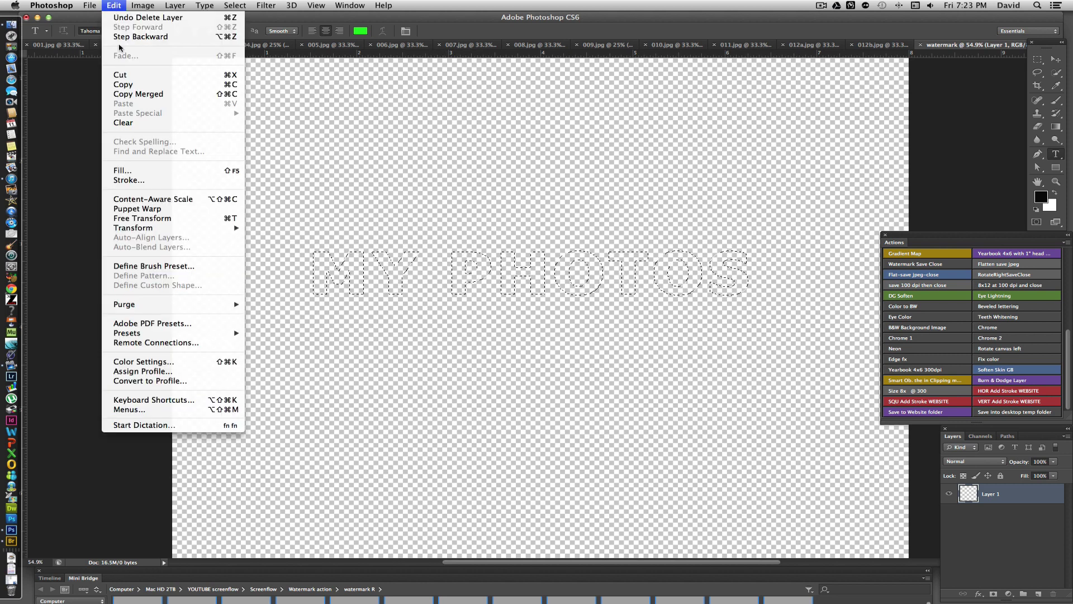
pyautogui.click(132, 180)
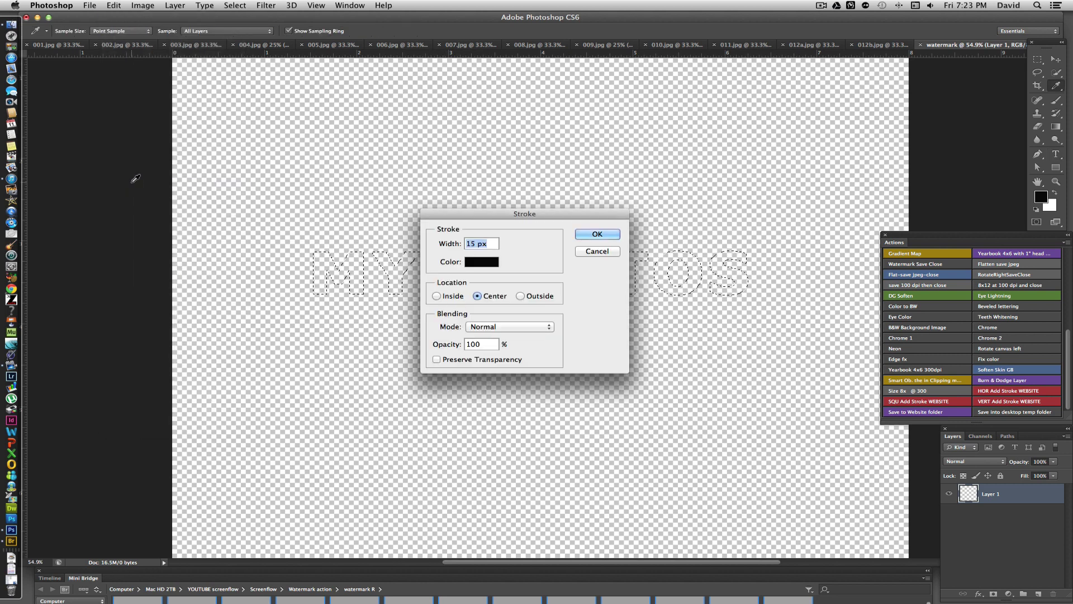
pyautogui.moveTo(472, 217)
pyautogui.mouseDown()
pyautogui.moveTo(655, 141)
pyautogui.moveTo(488, 67)
pyautogui.mouseUp()
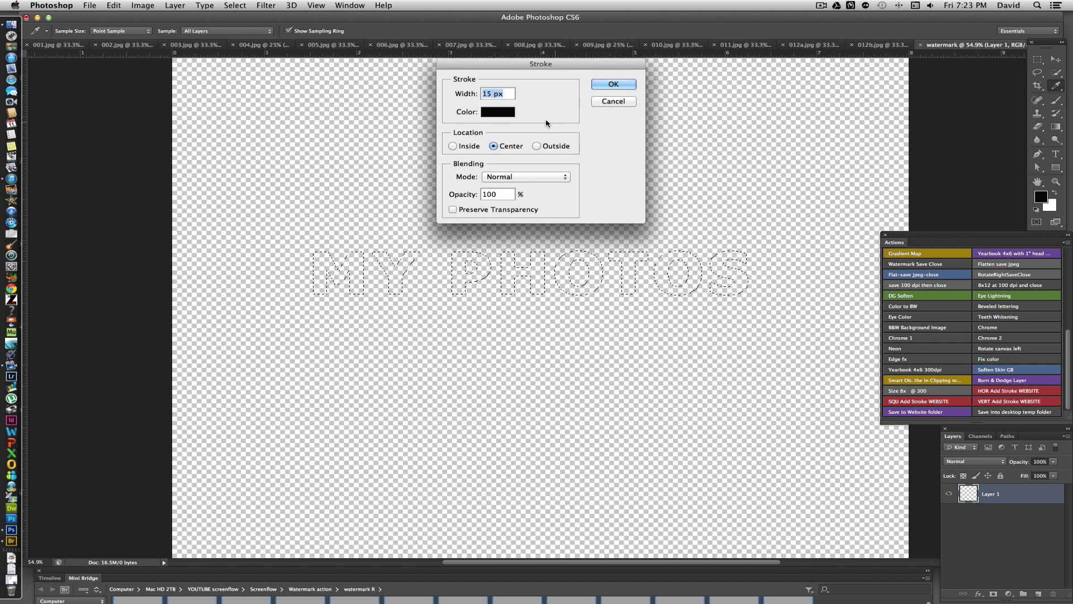
pyautogui.click(613, 84)
pyautogui.press('t')
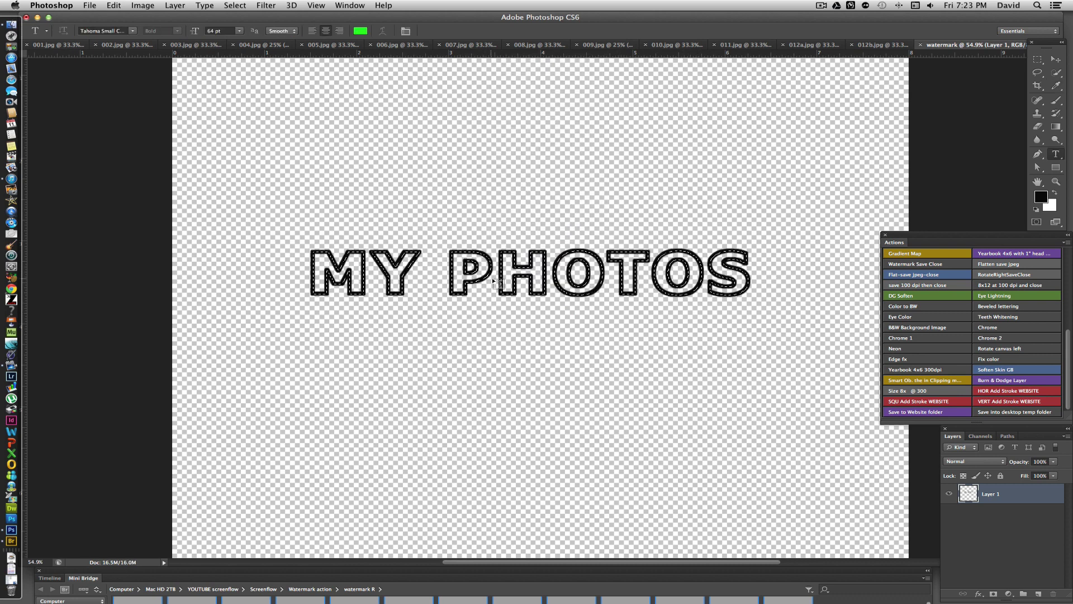
pyautogui.click(241, 7)
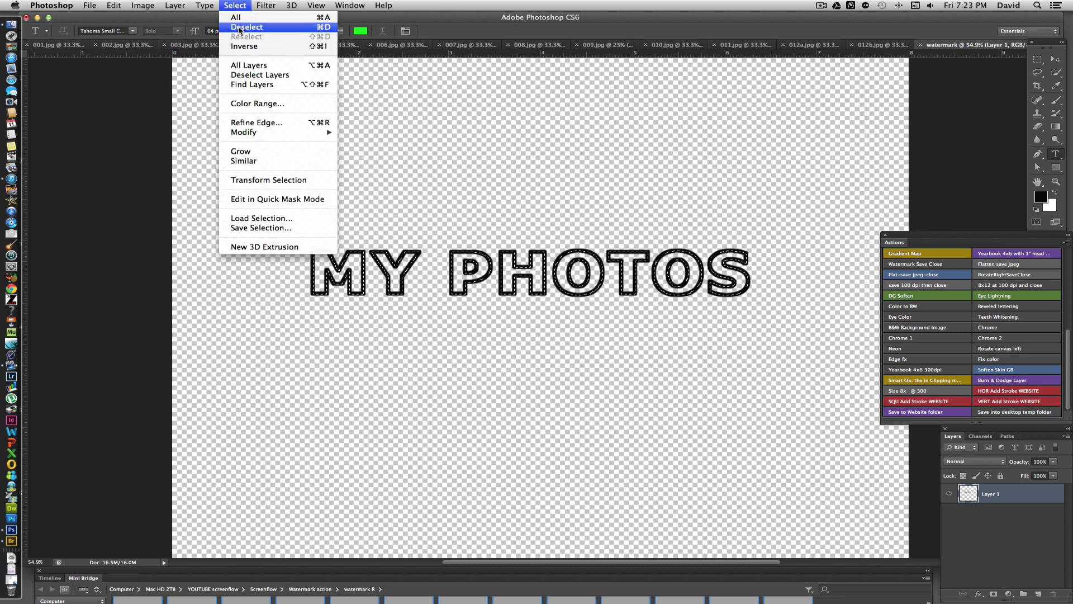
pyautogui.click(239, 27)
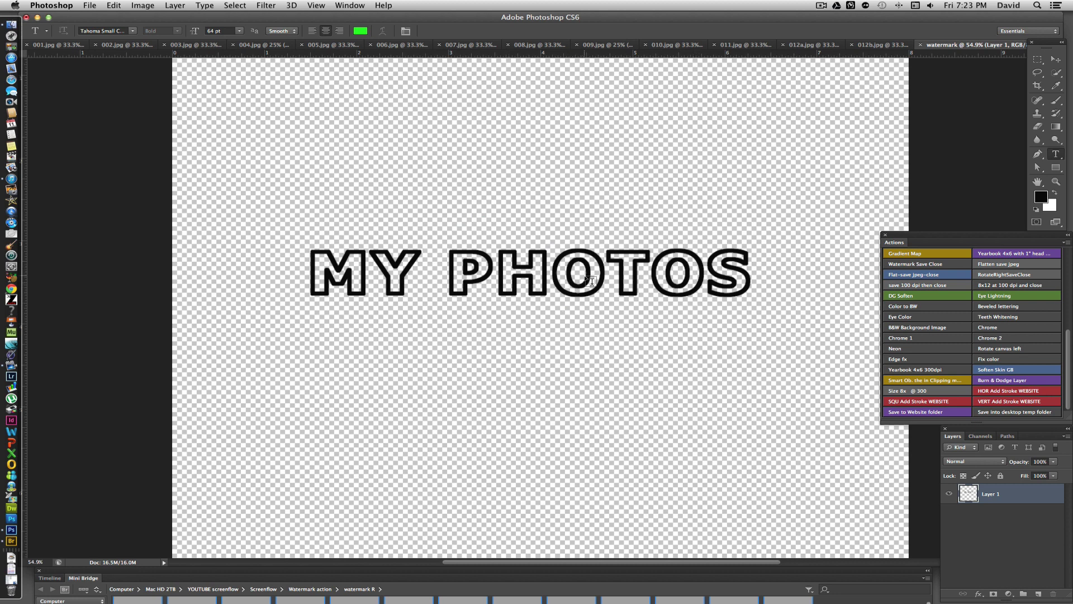
# - Save the document as watermark.psd in the watermark subfolder of the Desktop's WATERMARK' folder, with Maximize Compatibility on
pyautogui.scroll(3, 573, 282)
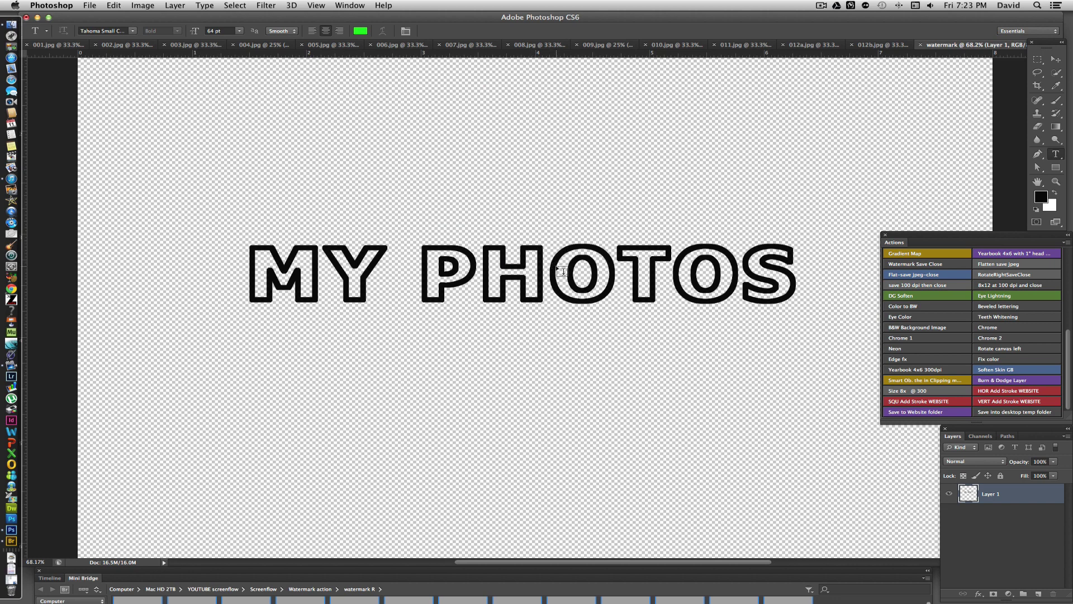
pyautogui.press('super+0')
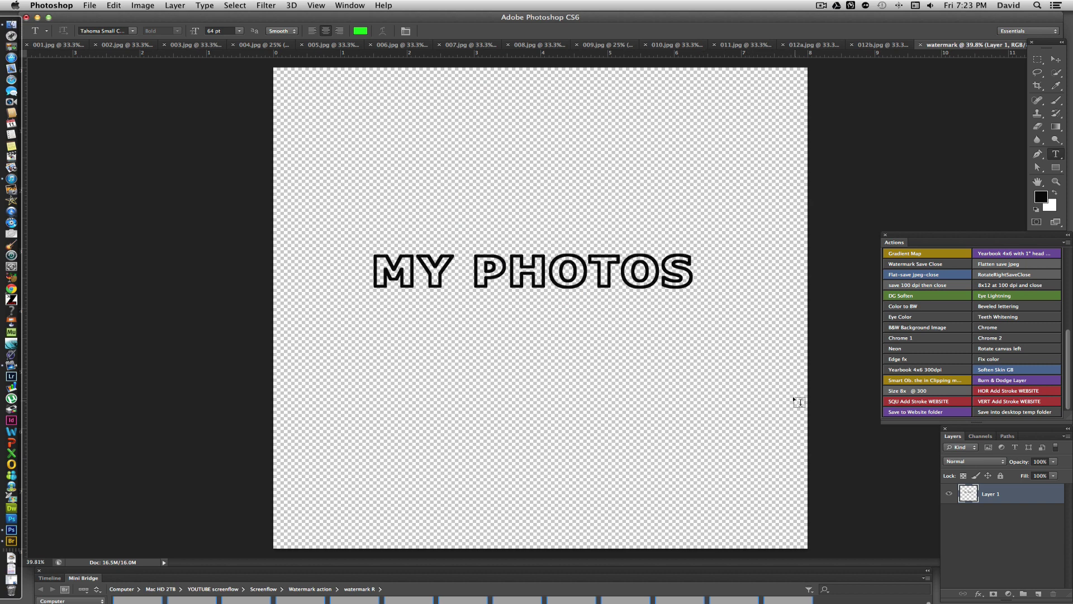
pyautogui.click(90, 6)
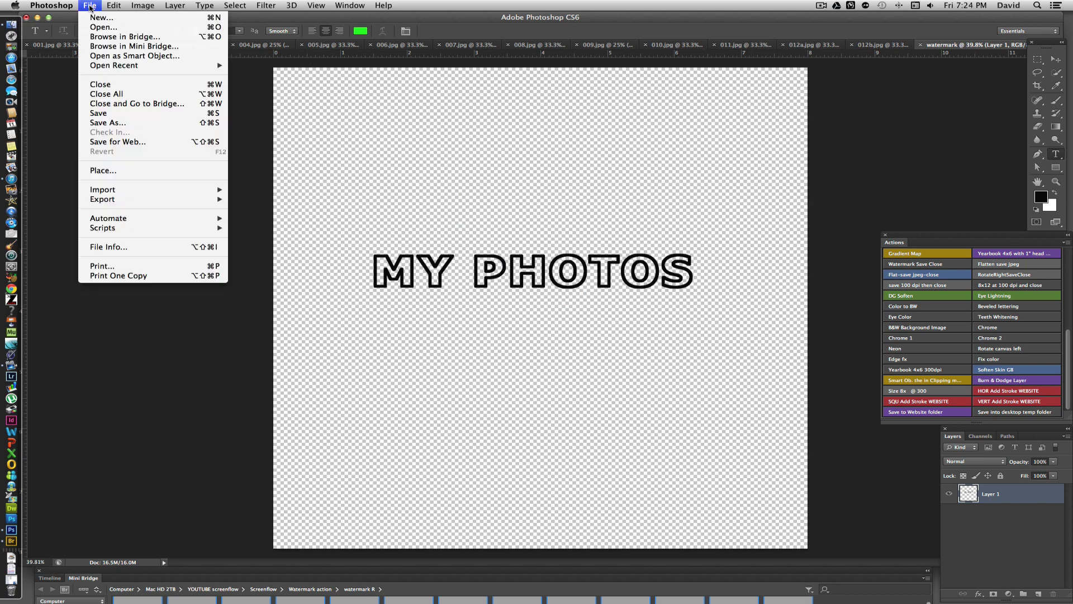
pyautogui.click(128, 123)
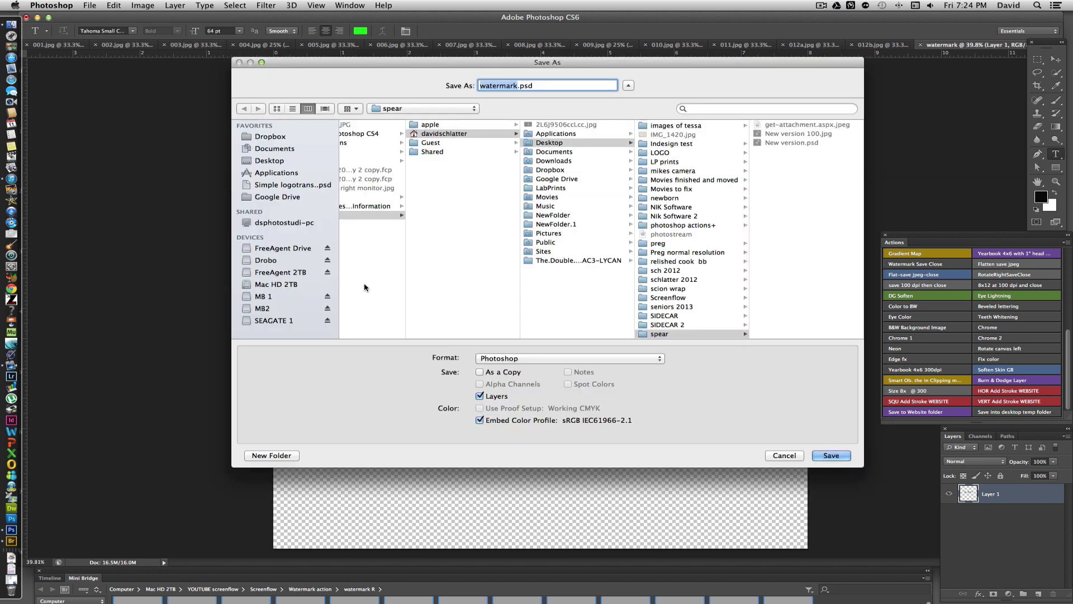
pyautogui.click(272, 161)
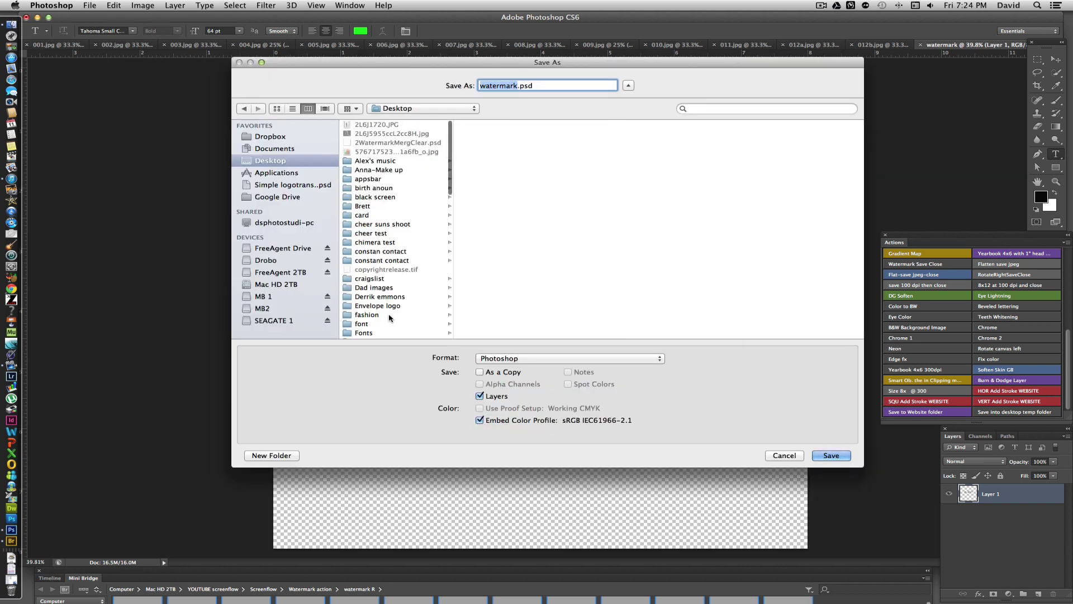
pyautogui.scroll(-10, 397, 279)
pyautogui.scroll(-12, 407, 323)
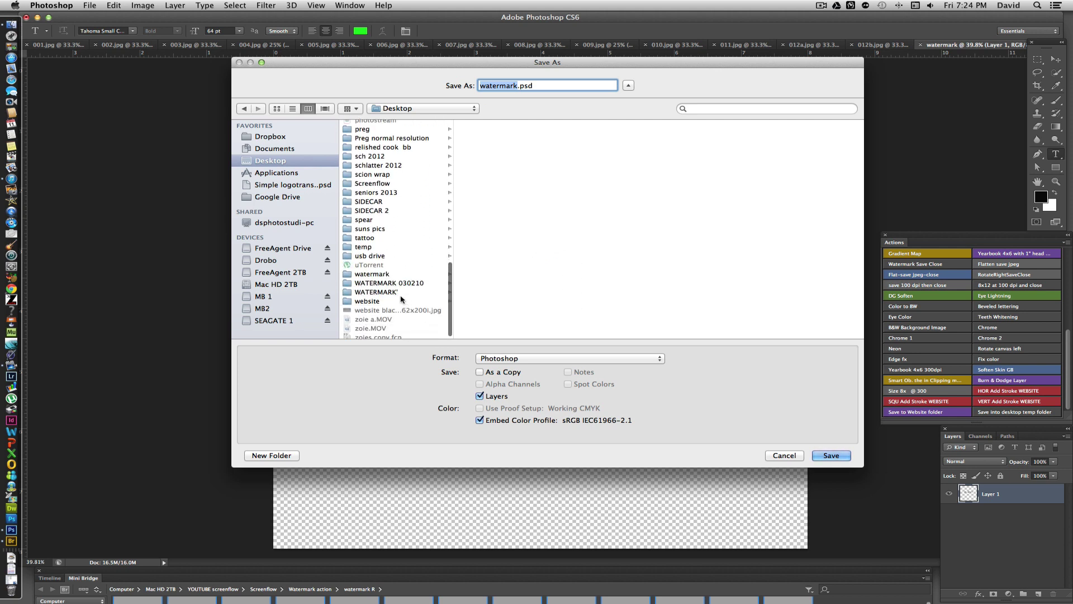
pyautogui.click(435, 288)
pyautogui.click(498, 134)
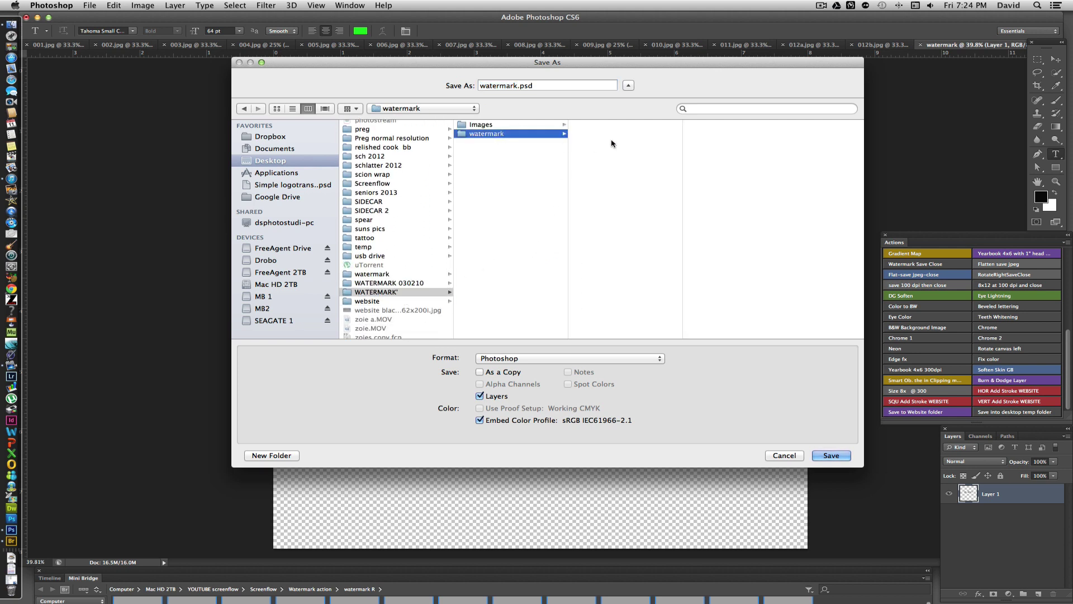
pyautogui.click(831, 455)
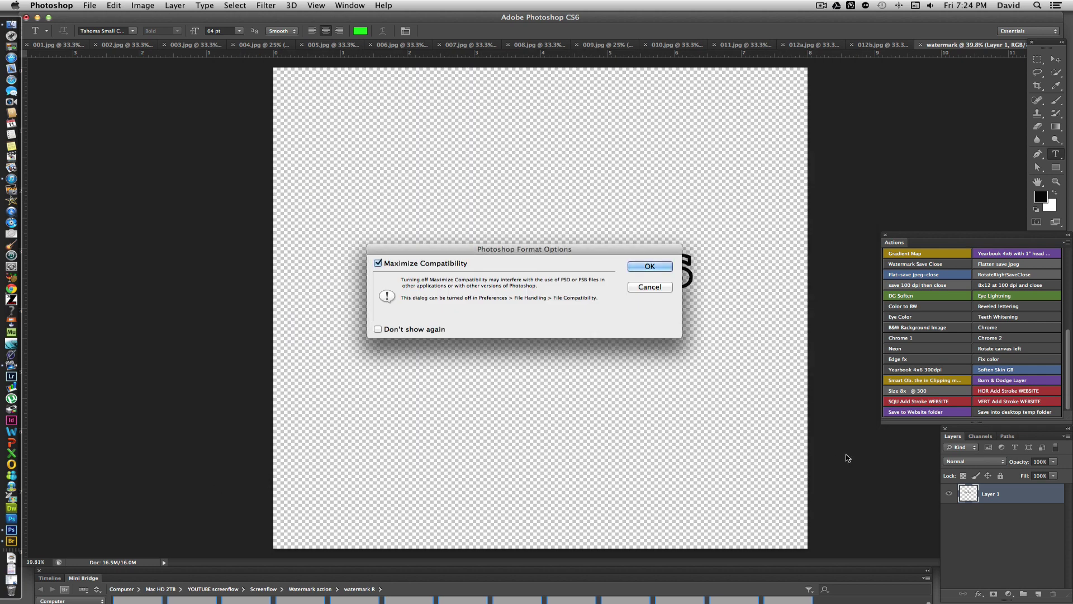
pyautogui.click(650, 268)
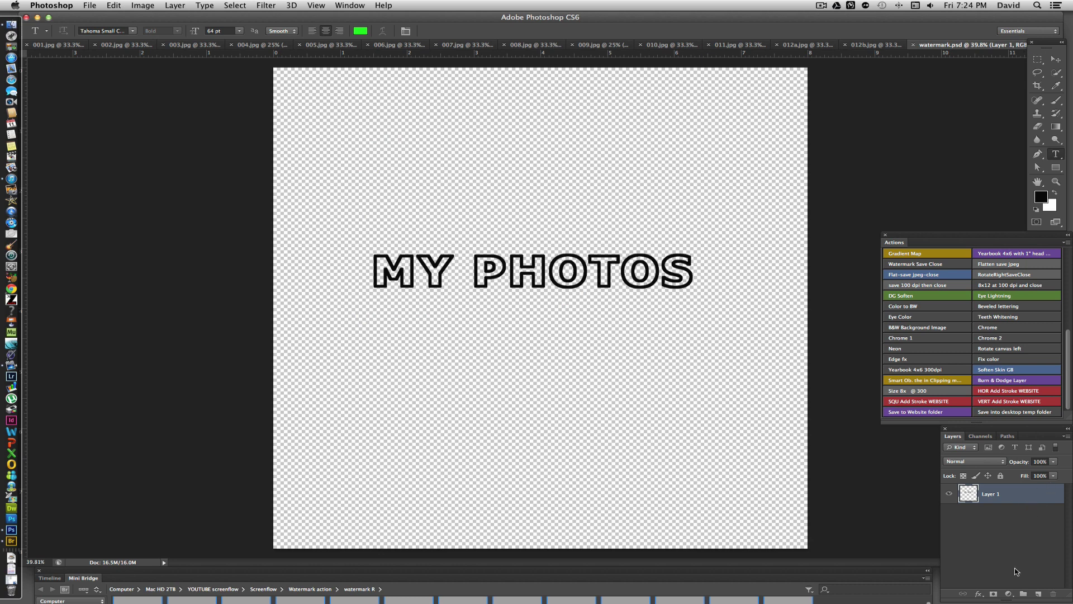
# - Duplicate the outlined lettering layer twice and select only the topmost copy with the Move tool active
pyautogui.press('super+j')
pyautogui.press('super+j')
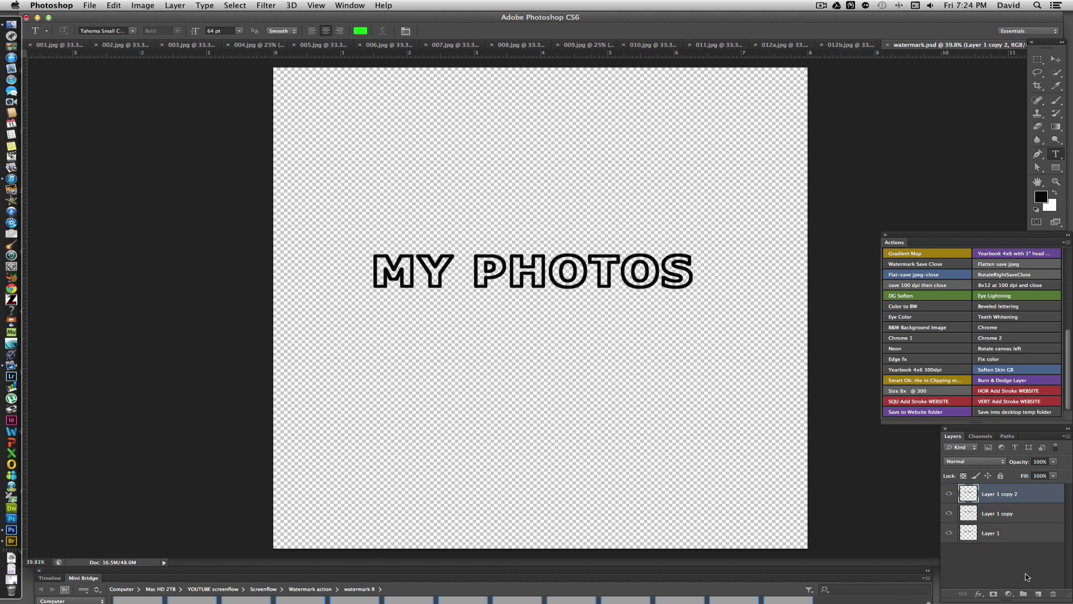
pyautogui.click(1056, 59)
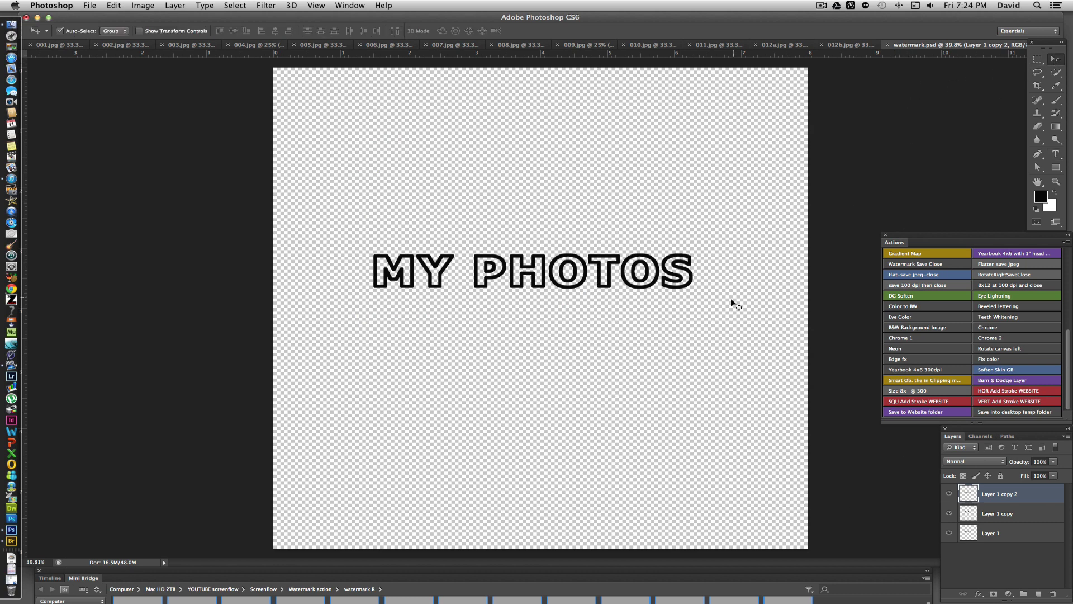
pyautogui.press('super+alt+a')
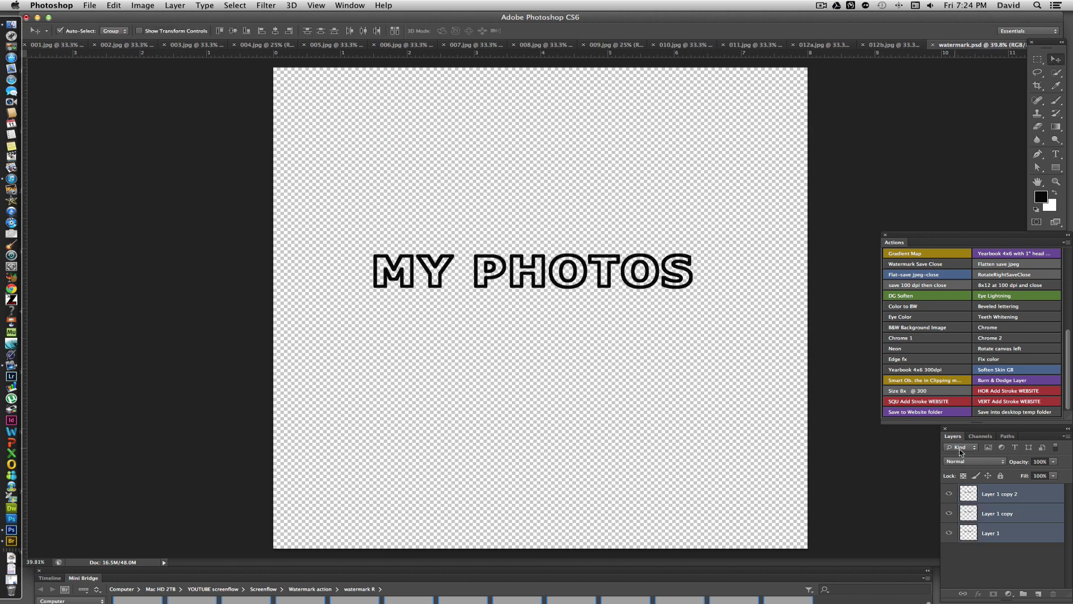
pyautogui.click(1005, 495)
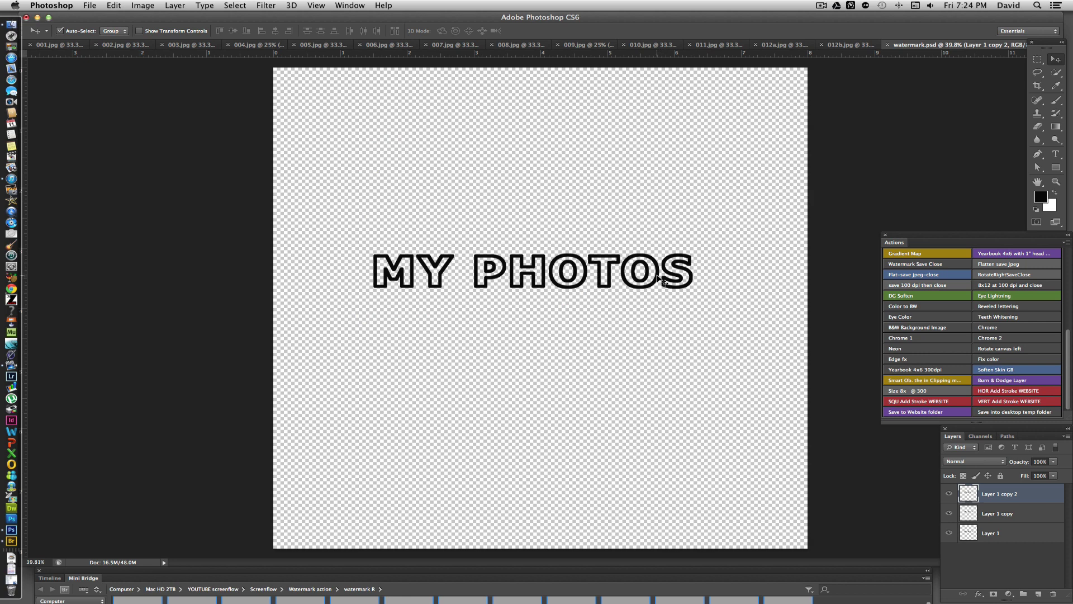
# - Spread the three MY PHOTOS copies vertically, placing one near the canvas top, one near the bottom and Layer 1 between them
pyautogui.moveTo(657, 275); pyautogui.dragTo(657, 128)
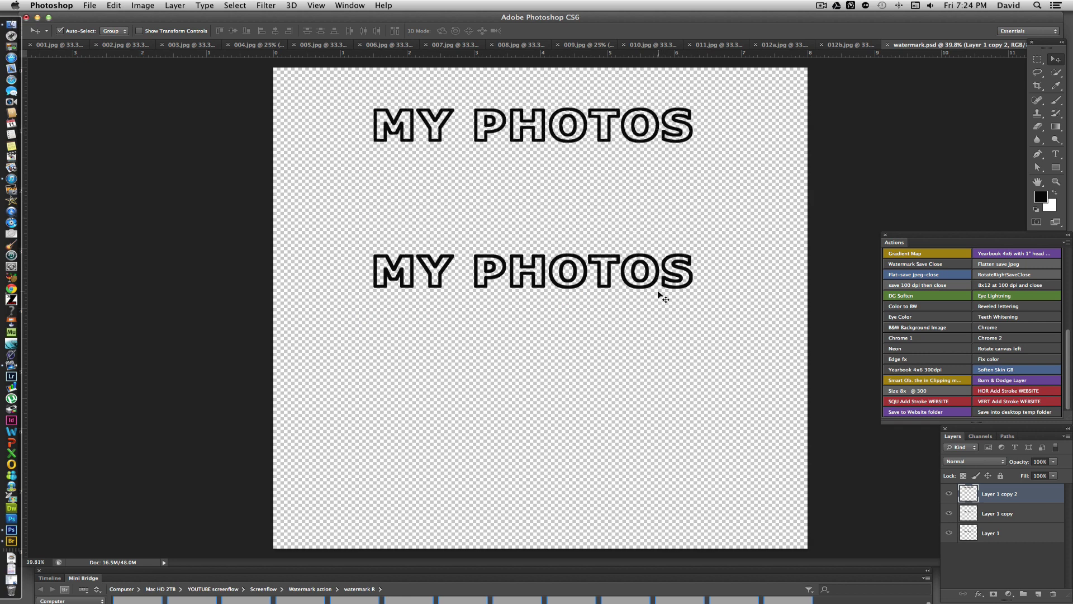
pyautogui.moveTo(656, 286); pyautogui.dragTo(609, 317)
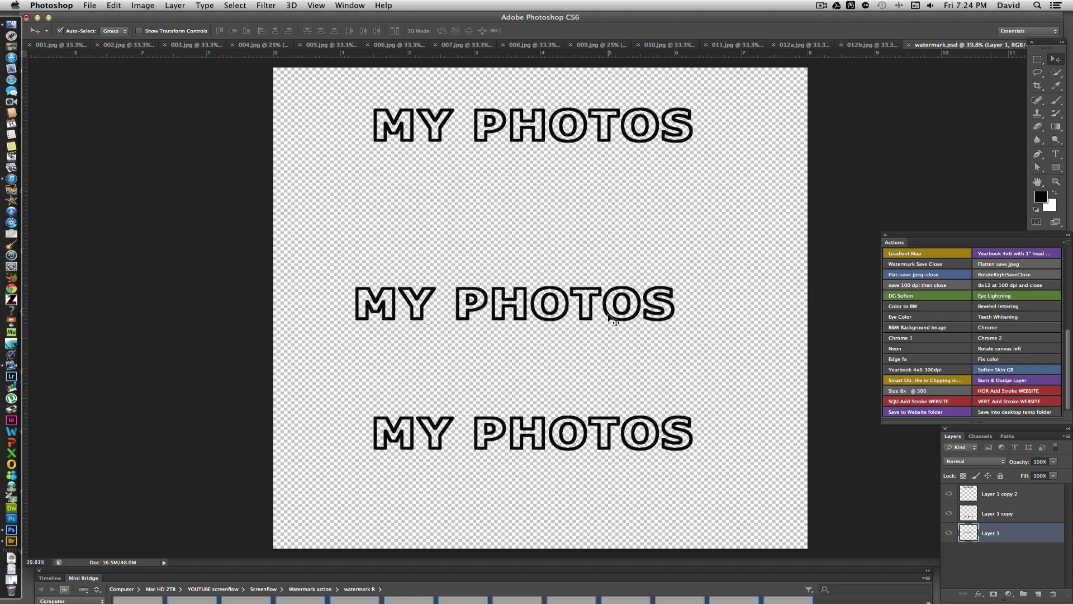
# - Rotate the middle MY PHOTOS lettering on Layer 1 clockwise by about 89° so it reads downward
pyautogui.press('super+t')
pyautogui.moveTo(714, 319); pyautogui.dragTo(459, 506)
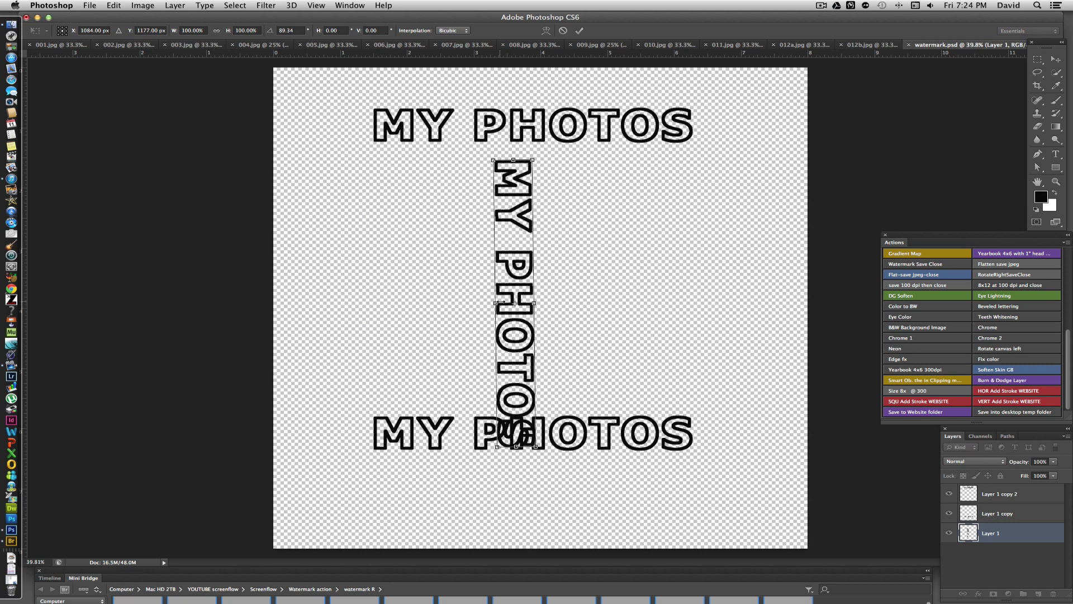
pyautogui.press('Return')
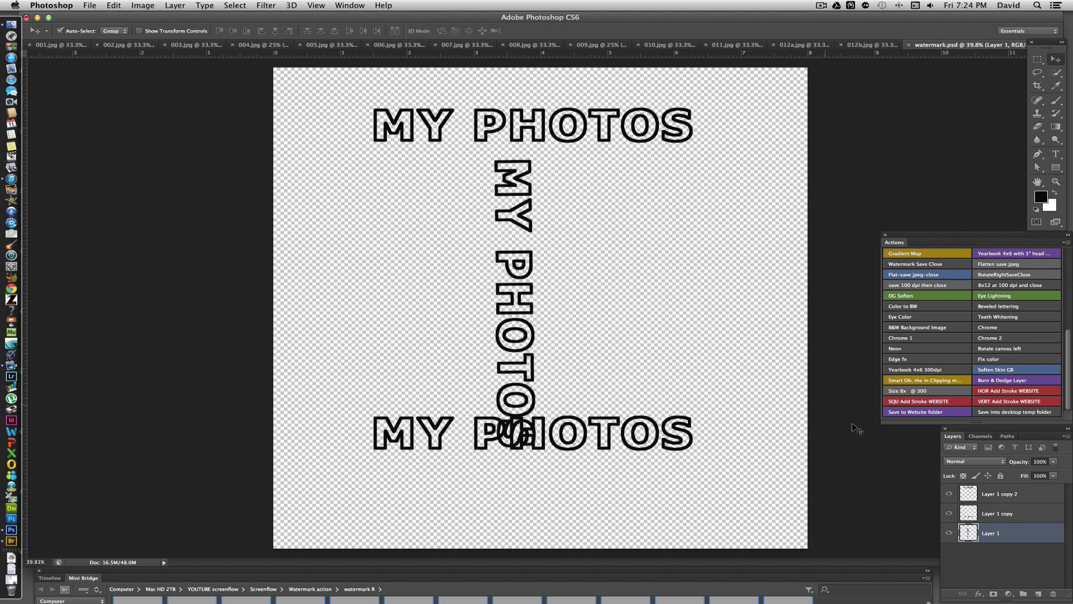
# - Move the vertical lettering left until it stands just outside the left ends of the upper and lower MY PHOTOS lines
pyautogui.hotkey('shift', 'Left')
pyautogui.hotkey('shift', 'Left')
pyautogui.hotkey('shift', 'Left')
pyautogui.hotkey('shift', 'Left')
pyautogui.hotkey('shift', 'Left')
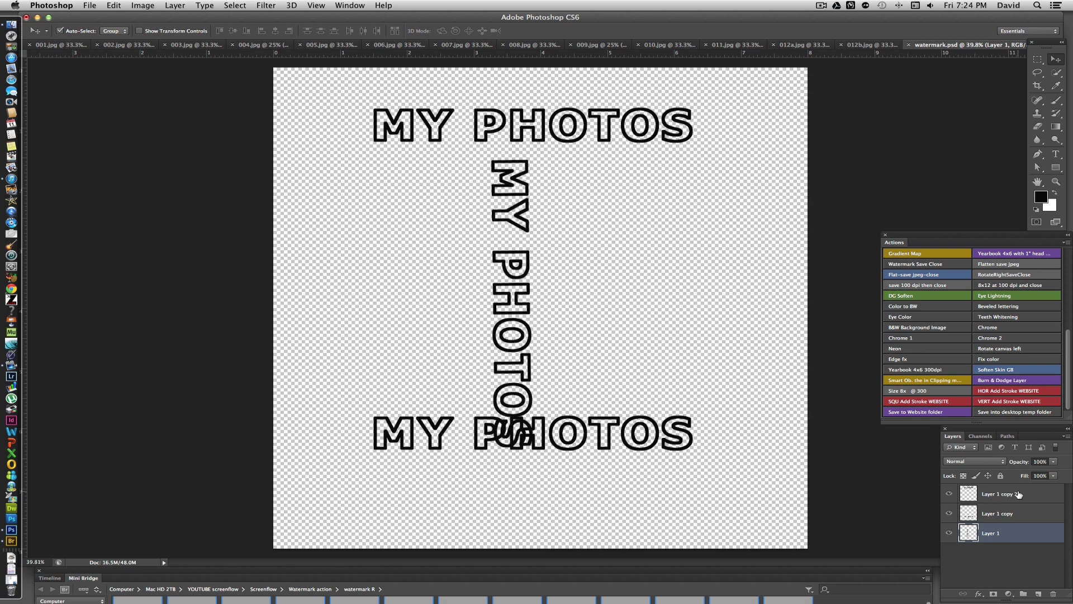
pyautogui.hotkey('shift', 'Left')
pyautogui.hotkey('shift', 'Left')
pyautogui.hotkey('shift', 'Left')
pyautogui.hotkey('shift', 'Left')
pyautogui.hotkey('shift', 'Left')
pyautogui.hotkey('shift', 'Left')
pyautogui.hotkey('shift', 'Left')
pyautogui.hotkey('shift', 'Left')
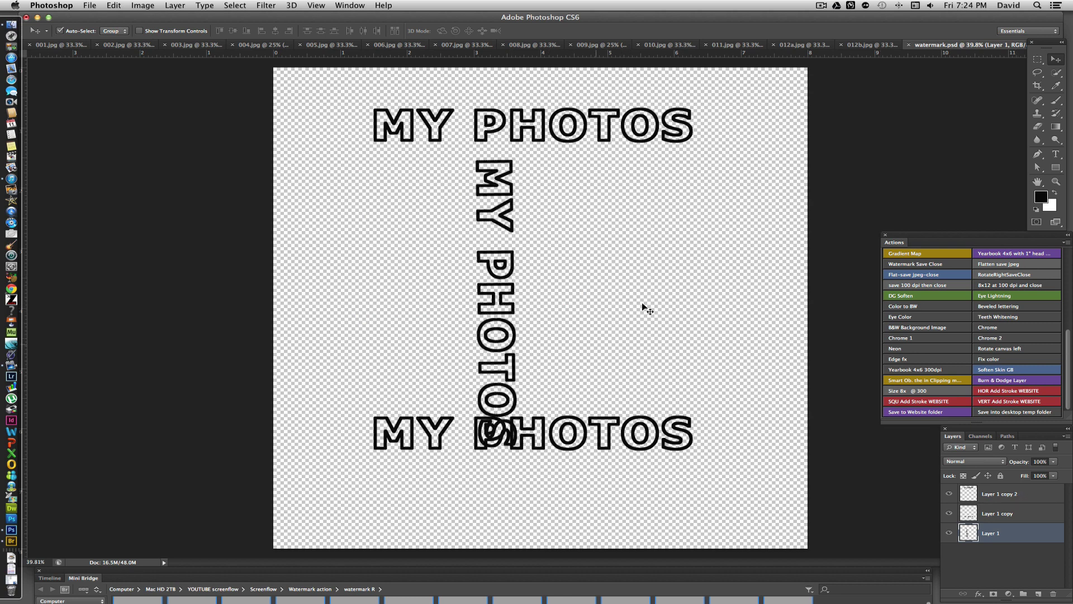
pyautogui.hotkey('shift', 'Left')
pyautogui.hotkey('shift', 'Left')
pyautogui.hotkey('shift', 'Left')
pyautogui.hotkey('shift', 'Left')
pyautogui.hotkey('shift', 'Left')
pyautogui.hotkey('shift', 'Left')
pyautogui.hotkey('shift', 'Left')
pyautogui.hotkey('shift', 'Left')
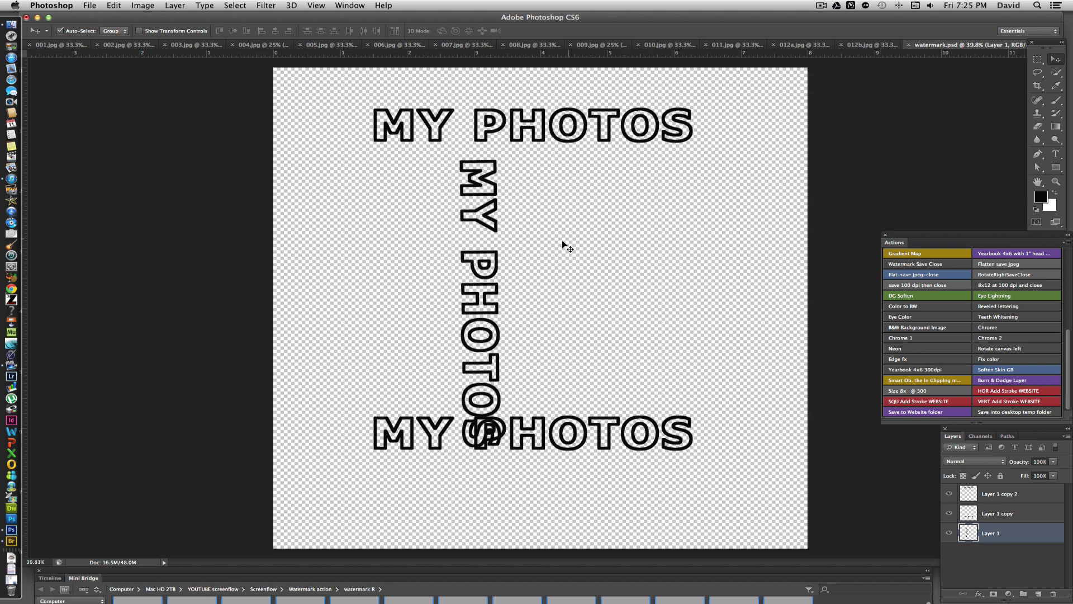
pyautogui.hotkey('shift', 'Left')
pyautogui.hotkey('shift', 'Left')
pyautogui.hotkey('shift', 'Left')
pyautogui.hotkey('shift', 'Left')
pyautogui.hotkey('shift', 'Left')
pyautogui.hotkey('shift', 'Left')
pyautogui.hotkey('shift', 'Left')
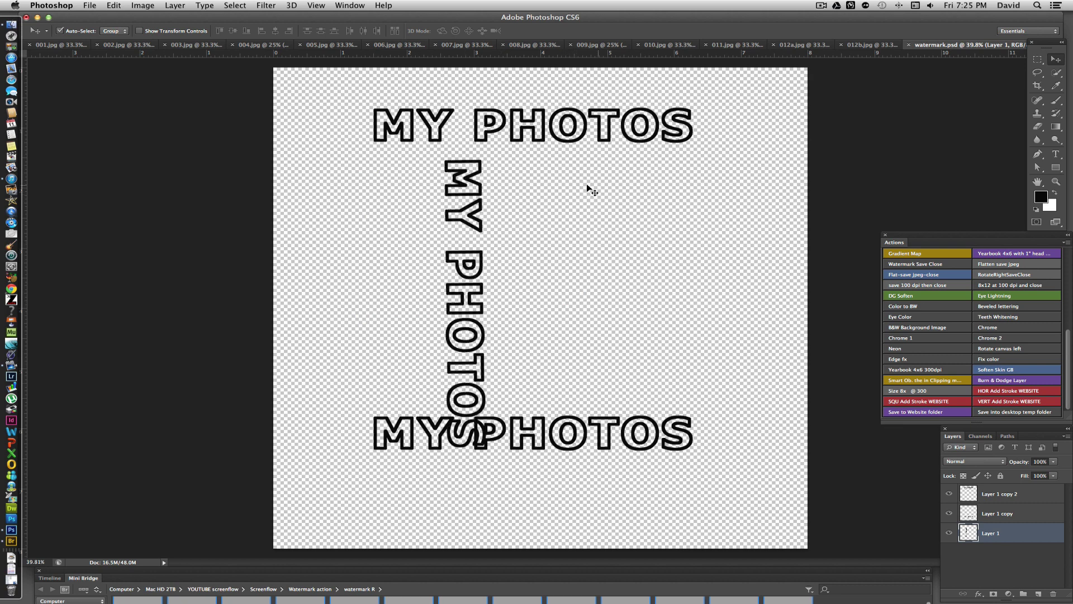
pyautogui.hotkey('shift', 'Left')
pyautogui.hotkey('shift', 'Left')
pyautogui.hotkey('shift', 'Left')
pyautogui.hotkey('shift', 'Left')
pyautogui.hotkey('shift', 'Left')
pyautogui.hotkey('shift', 'Left')
pyautogui.hotkey('shift', 'Left')
pyautogui.hotkey('shift', 'Left')
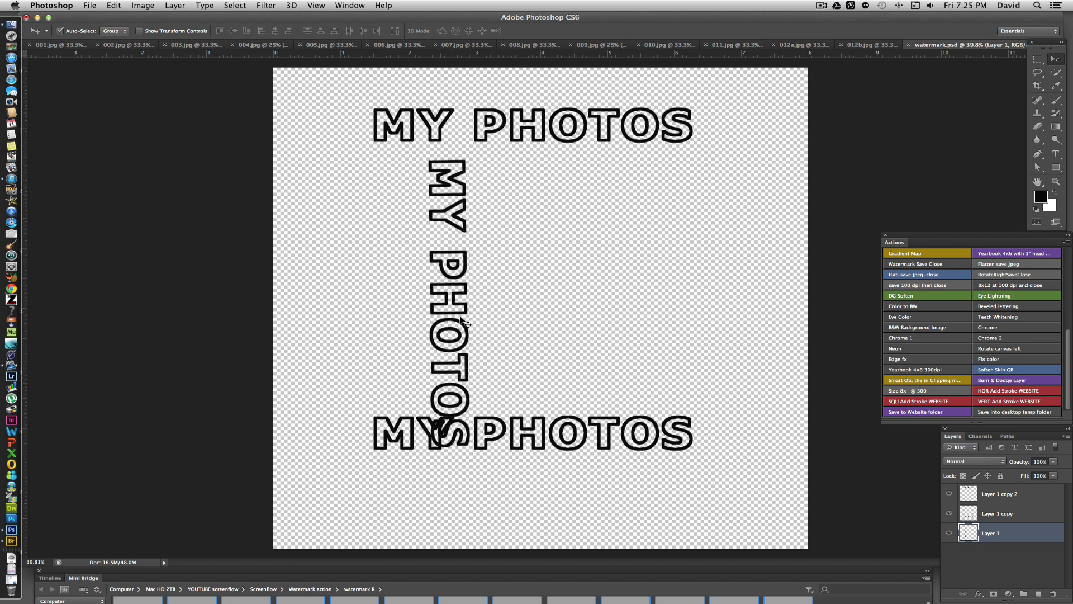
pyautogui.hotkey('shift', 'Left')
pyautogui.hotkey('shift', 'Left')
pyautogui.hotkey('shift', 'Left')
pyautogui.hotkey('shift', 'Left')
pyautogui.hotkey('shift', 'Left')
pyautogui.hotkey('shift', 'Left')
pyautogui.hotkey('shift', 'Left')
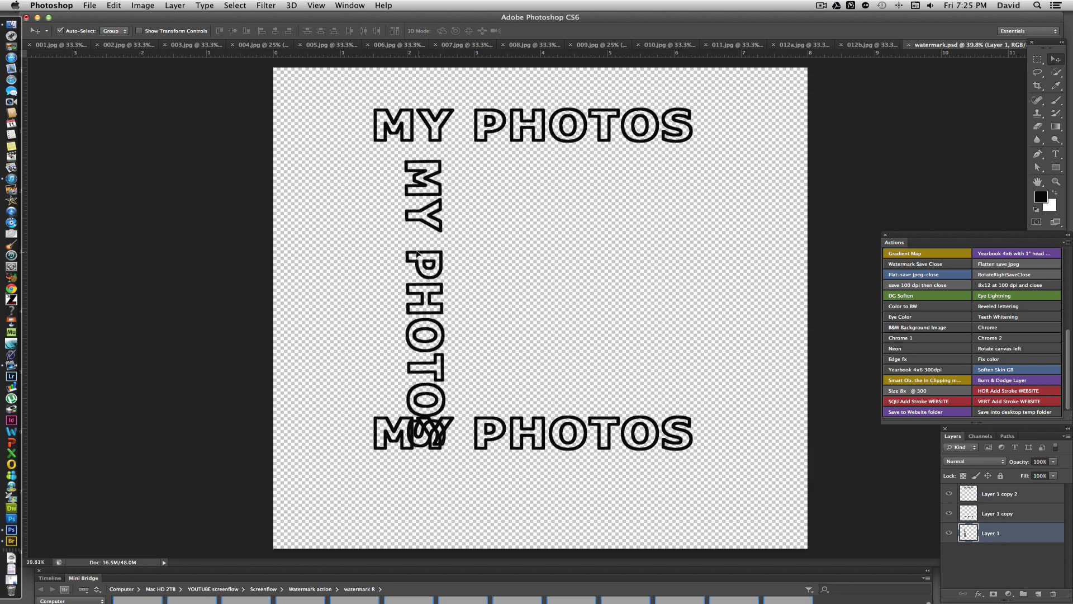
pyautogui.moveTo(416, 253); pyautogui.dragTo(346, 243)
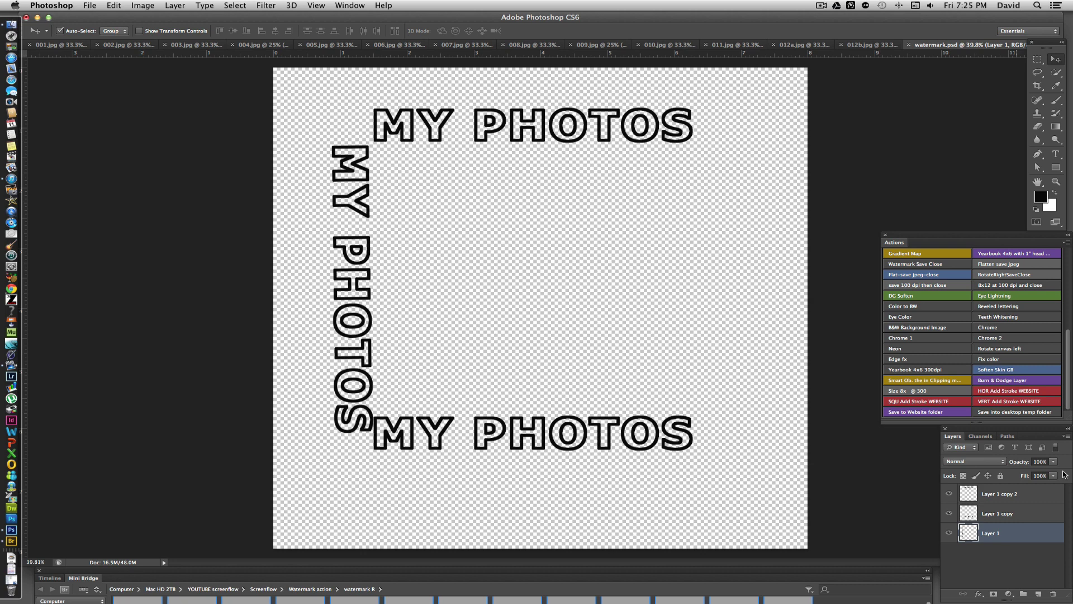
# - Merge all visible lettering layers into one and save watermark.psd
pyautogui.click(1066, 437)
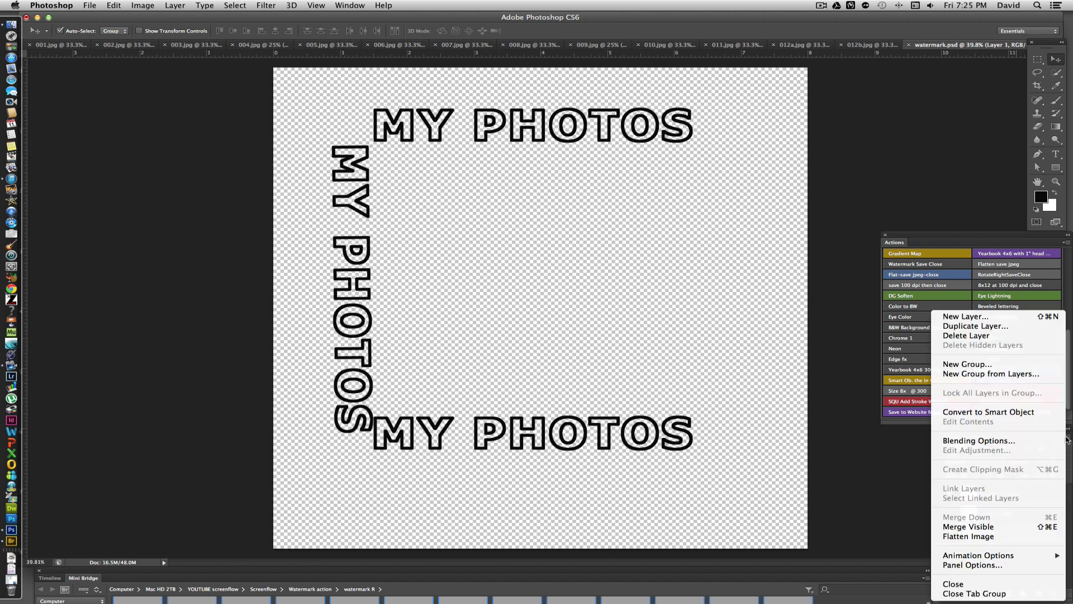
pyautogui.click(1008, 527)
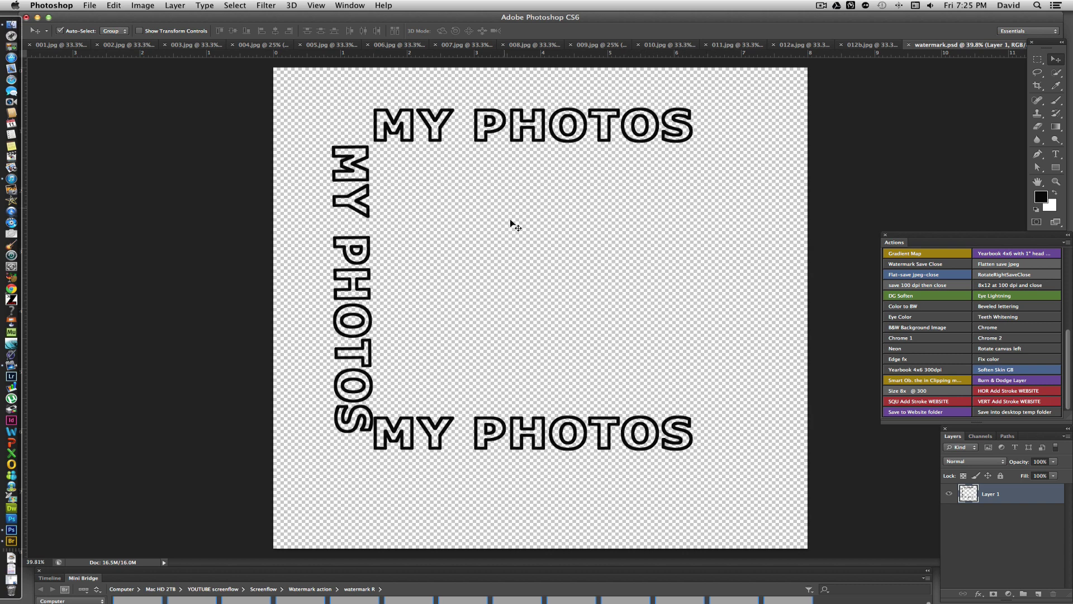
pyautogui.click(90, 6)
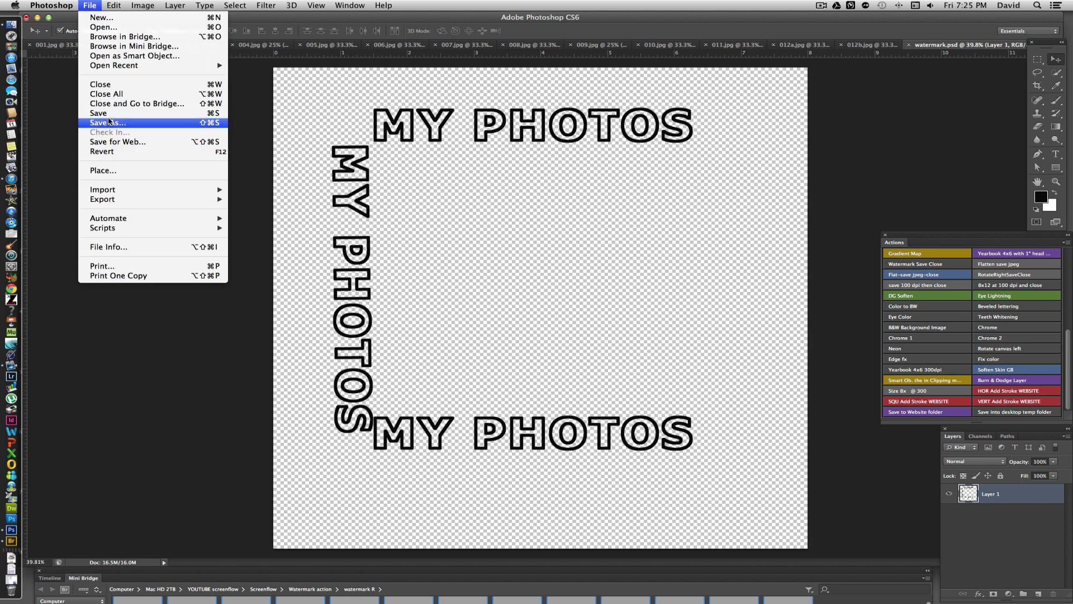
pyautogui.click(107, 113)
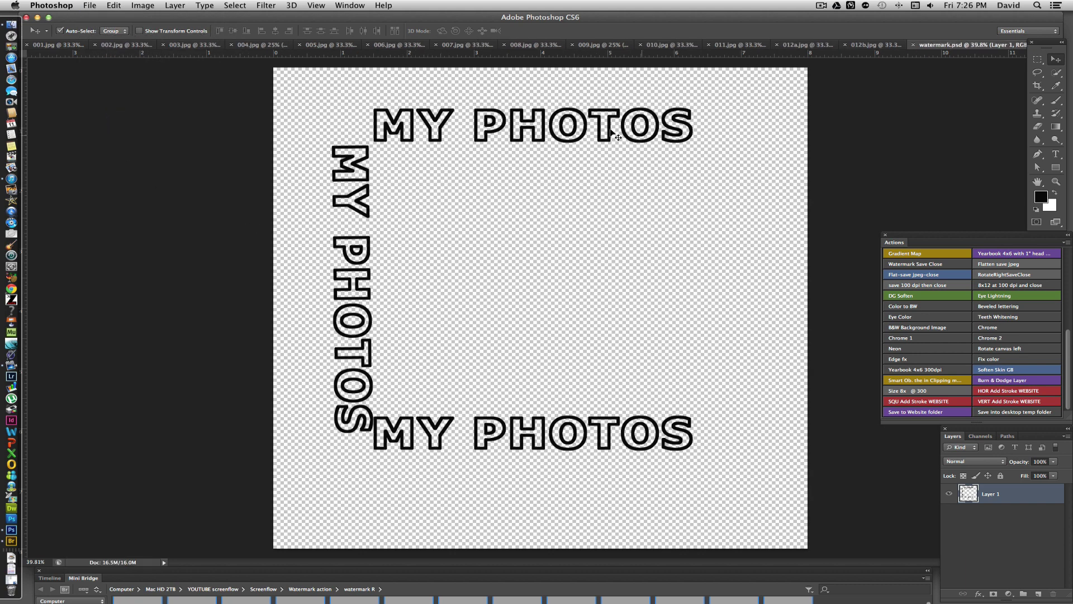
# - Select the entire watermark canvas and copy it to the clipboard
pyautogui.click(237, 7)
pyautogui.click(238, 17)
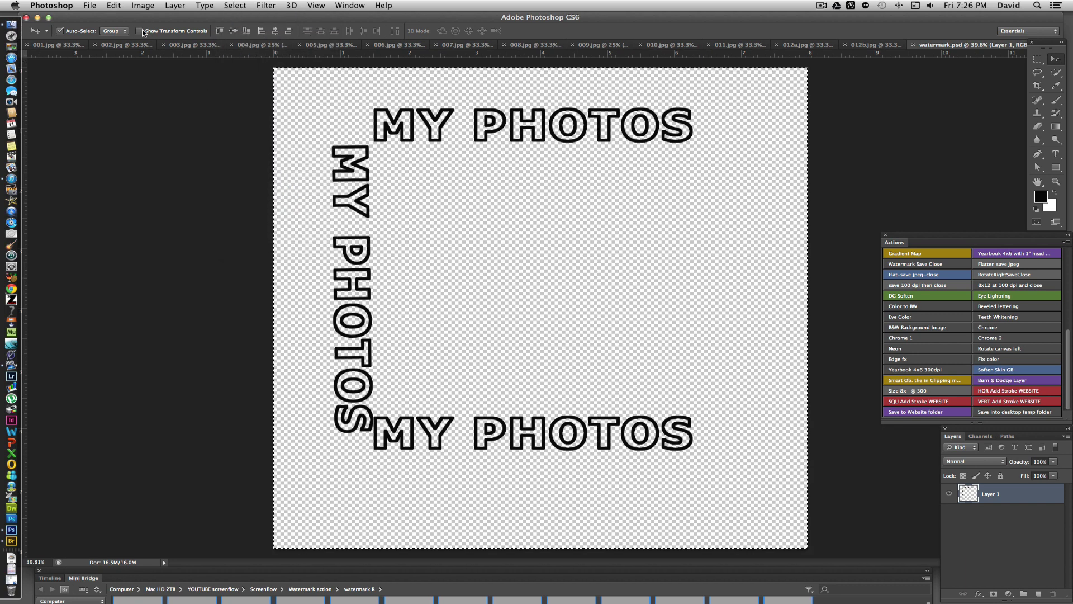
pyautogui.click(114, 6)
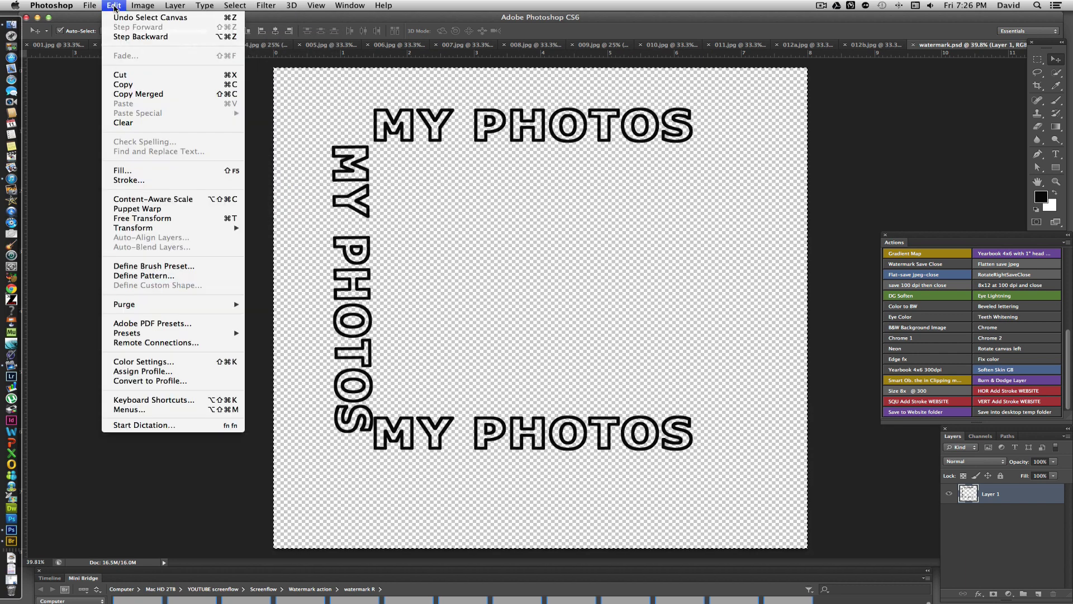
pyautogui.click(133, 84)
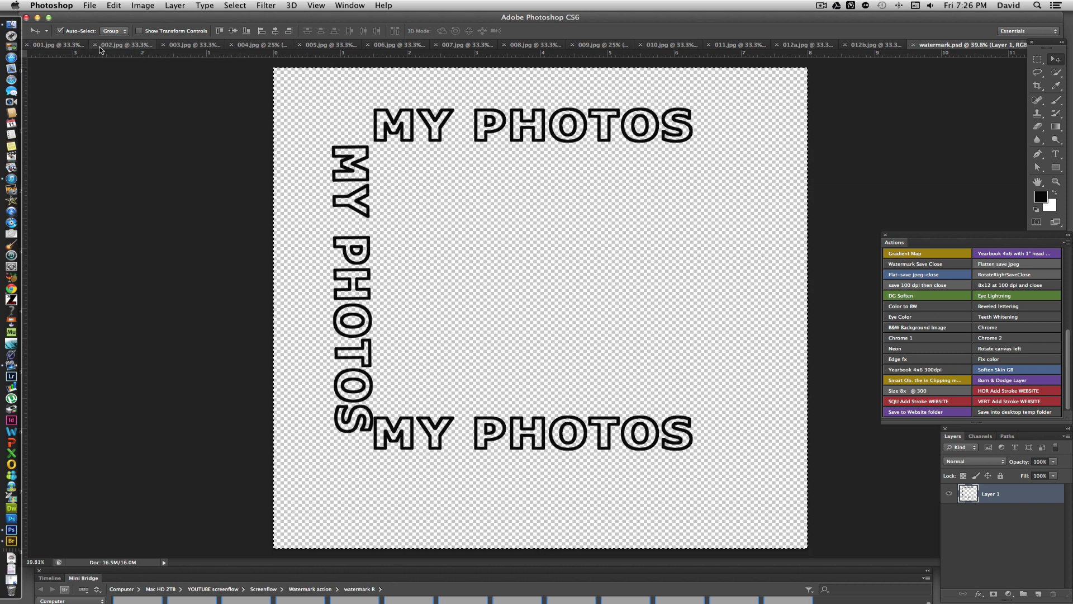
# - Try pasting the watermark into 001.jpg as a new layer, and delete the pasted layer
pyautogui.click(74, 46)
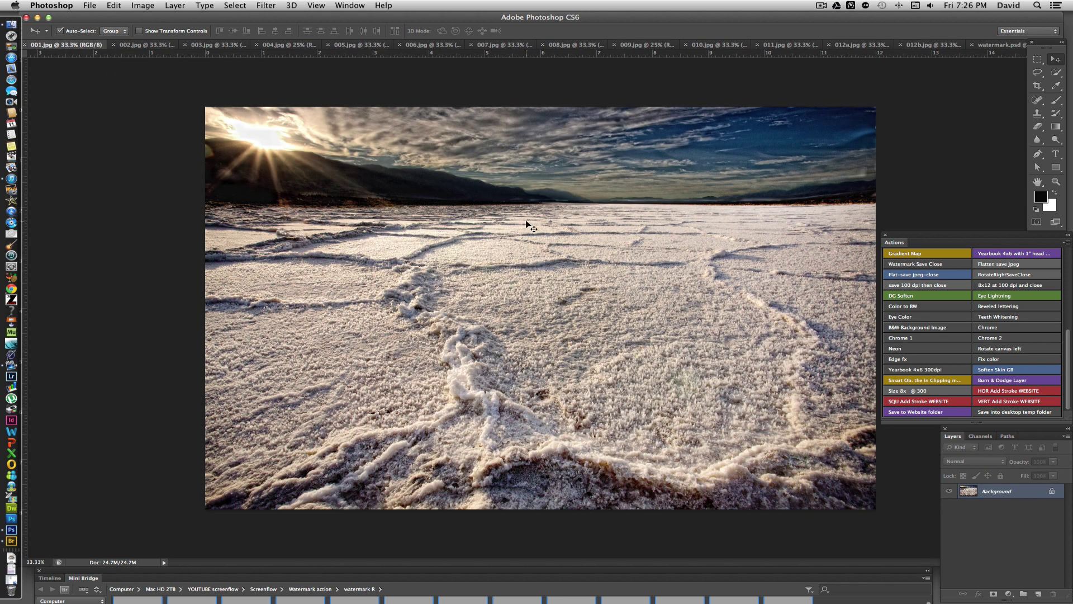
pyautogui.click(114, 6)
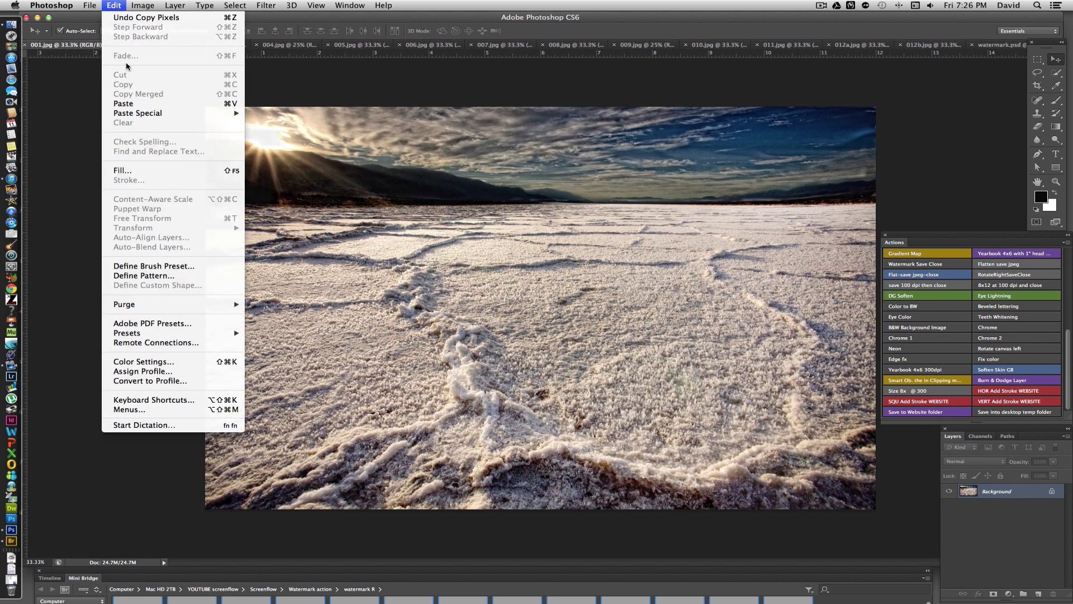
pyautogui.click(132, 105)
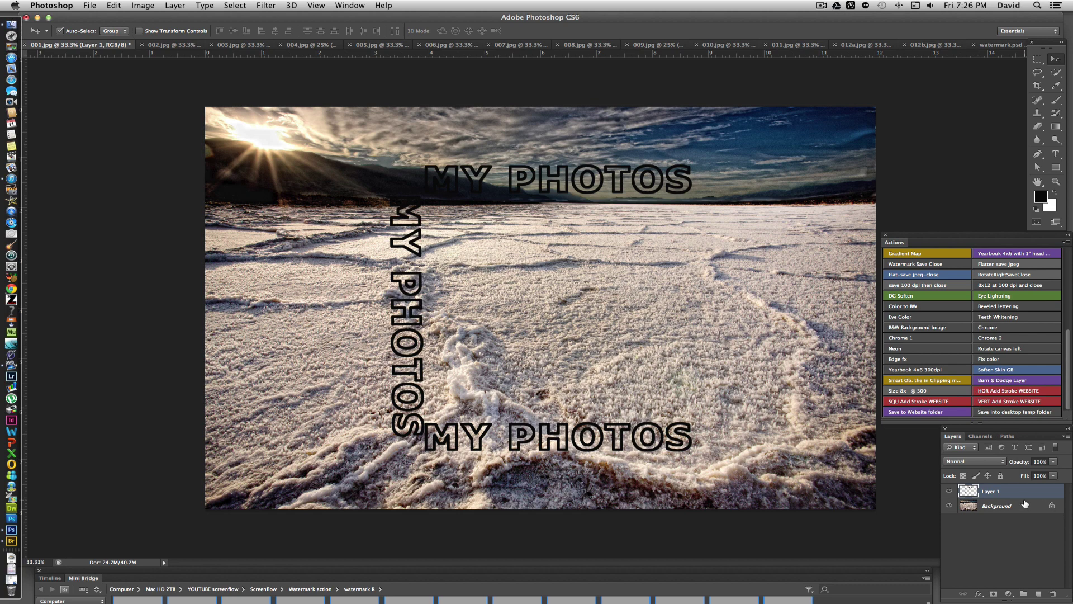
pyautogui.moveTo(1029, 493); pyautogui.dragTo(1054, 596)
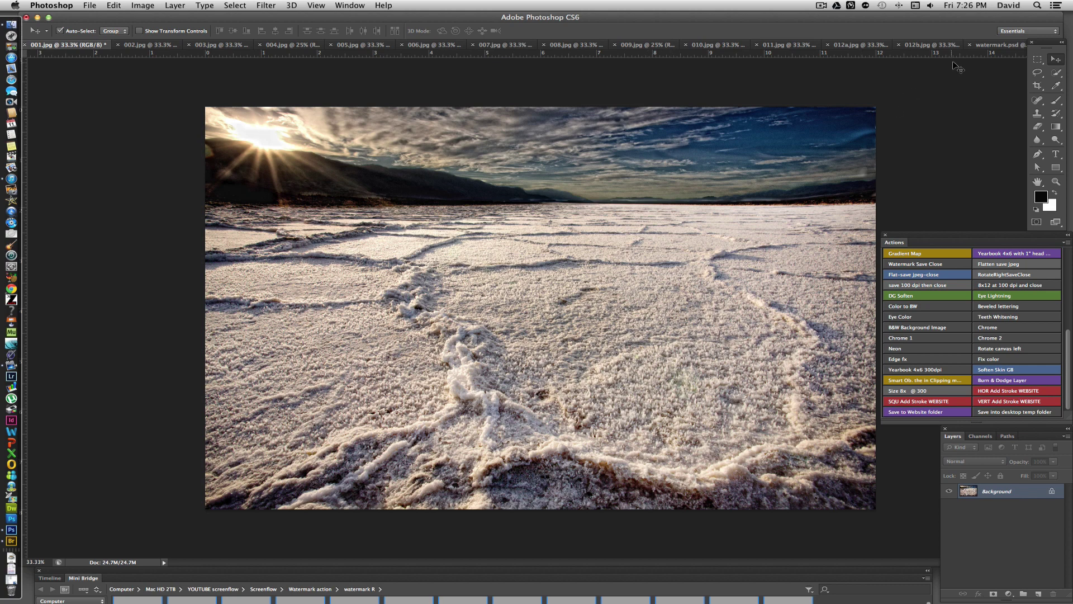
# - Copy the full canvas contents of watermark.psd to the clipboard and close that document
pyautogui.click(981, 45)
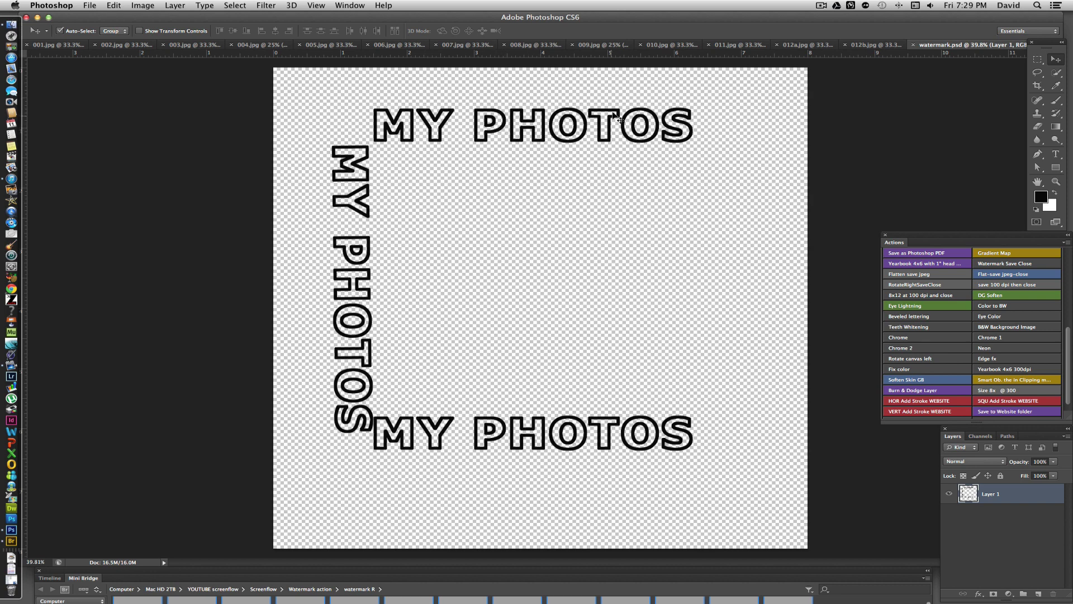
pyautogui.click(235, 6)
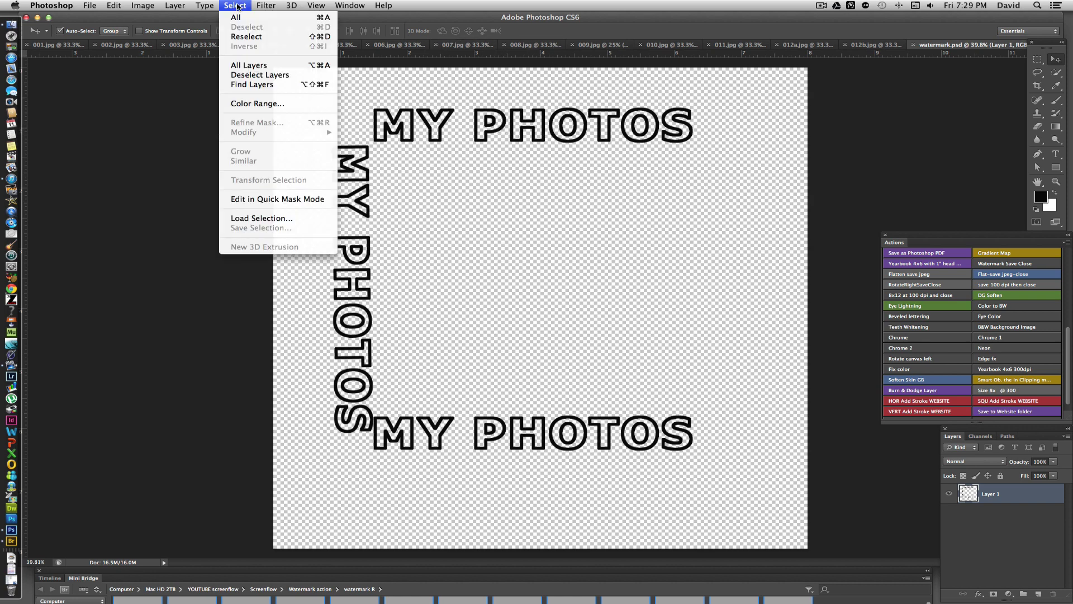
pyautogui.click(235, 17)
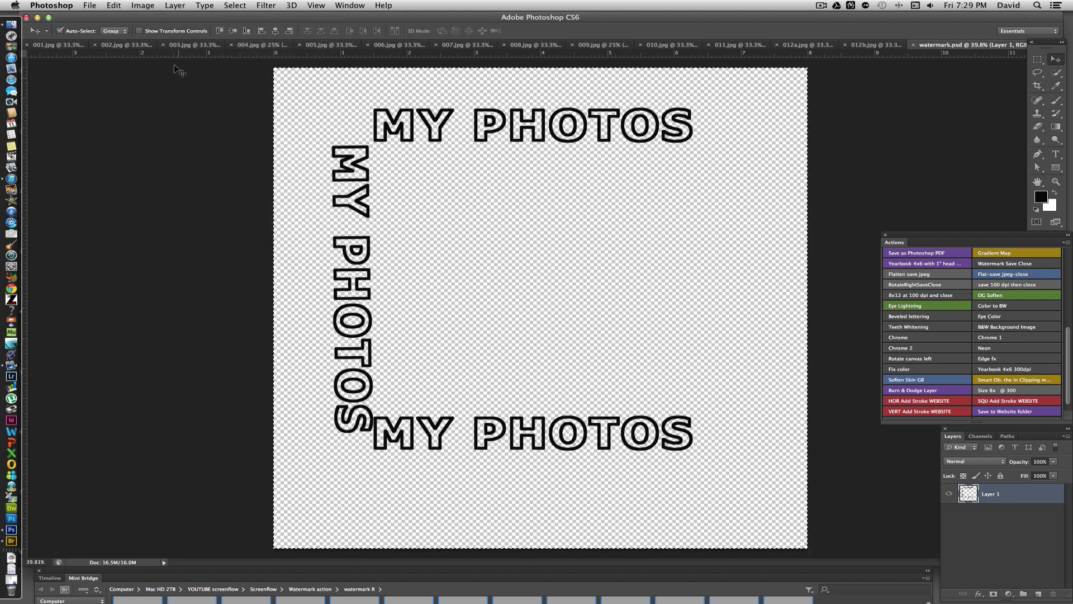
pyautogui.click(114, 5)
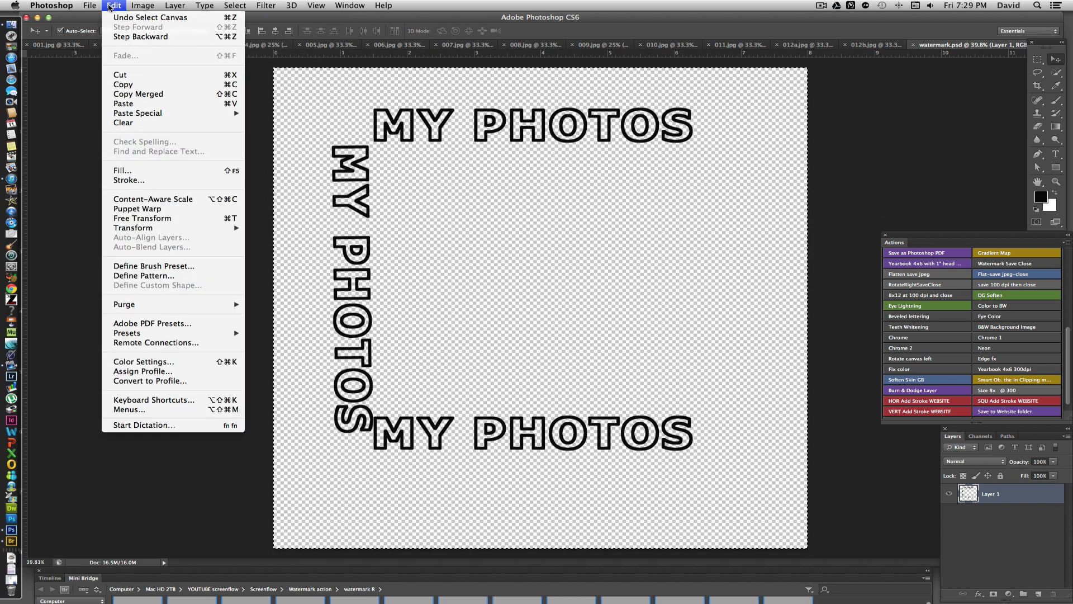
pyautogui.click(123, 84)
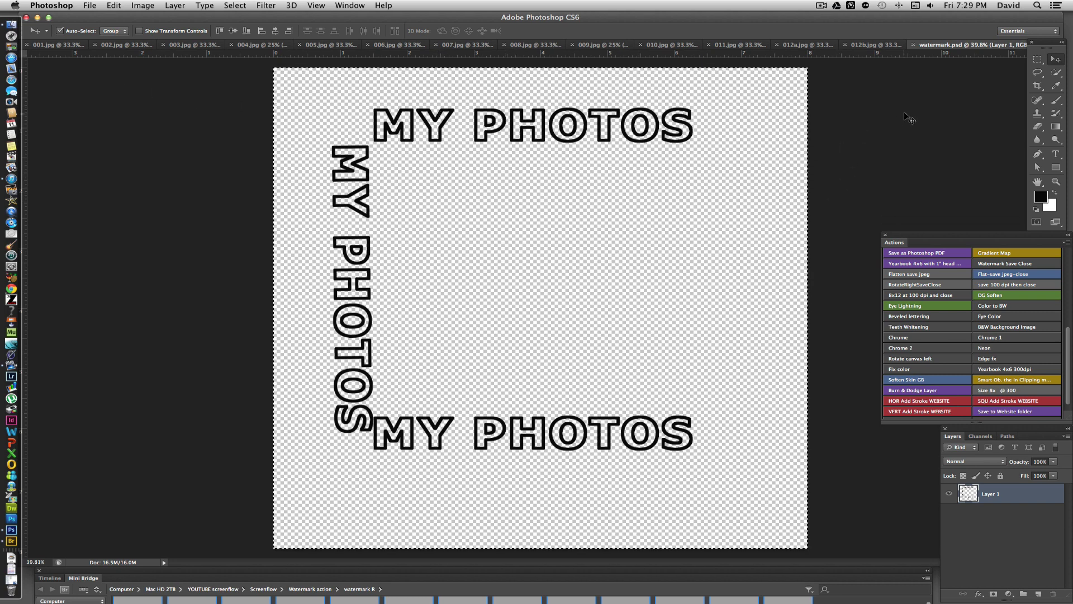
pyautogui.click(915, 46)
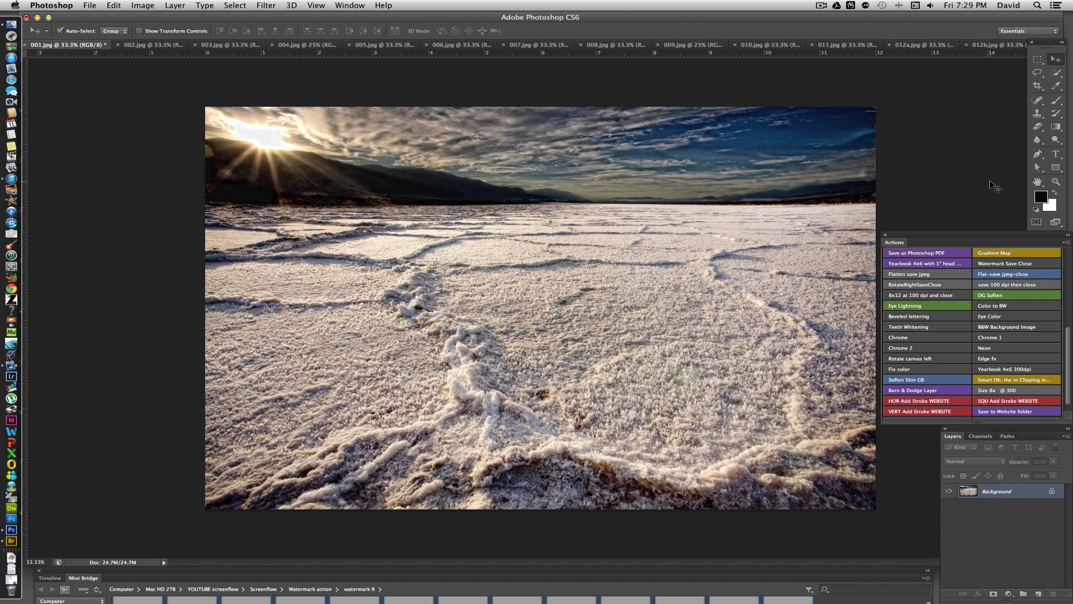
# - Turn off Button Mode for the actions and start recording a new blue action named ADDING WATERMARK in the Default Actions set, with 001.jpg open
pyautogui.click(1068, 243)
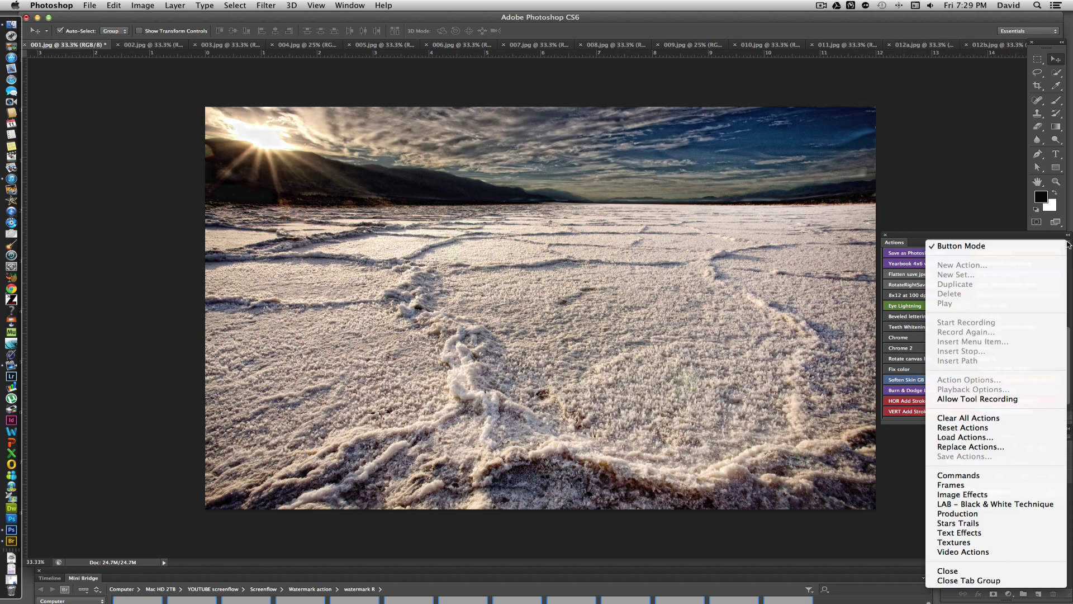
pyautogui.click(1009, 247)
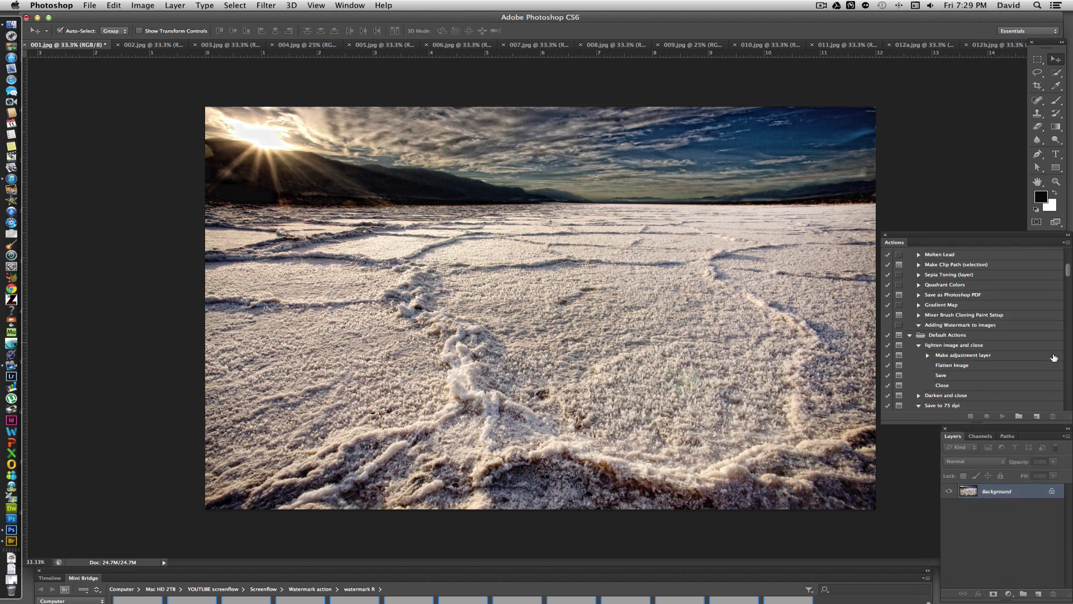
pyautogui.click(1036, 417)
pyautogui.click(1037, 417)
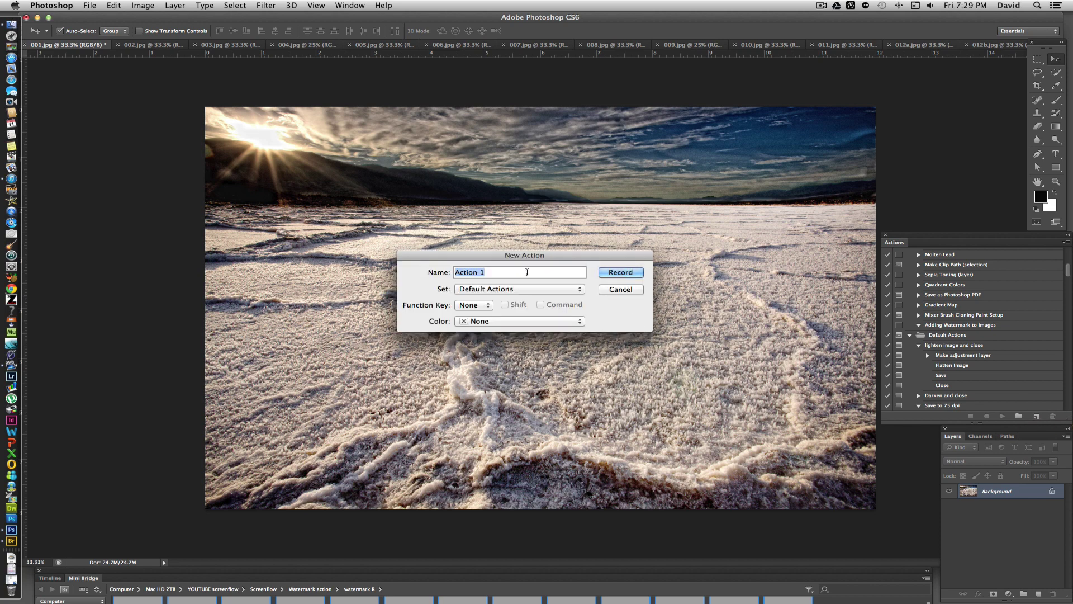
pyautogui.write('ADDING WATERMARK')
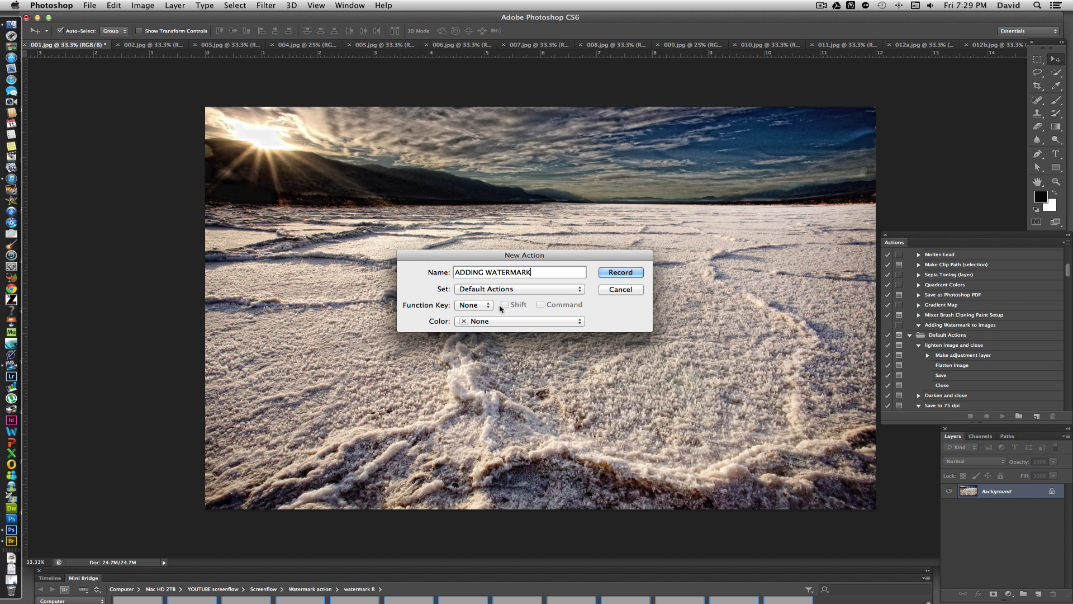
pyautogui.click(579, 322)
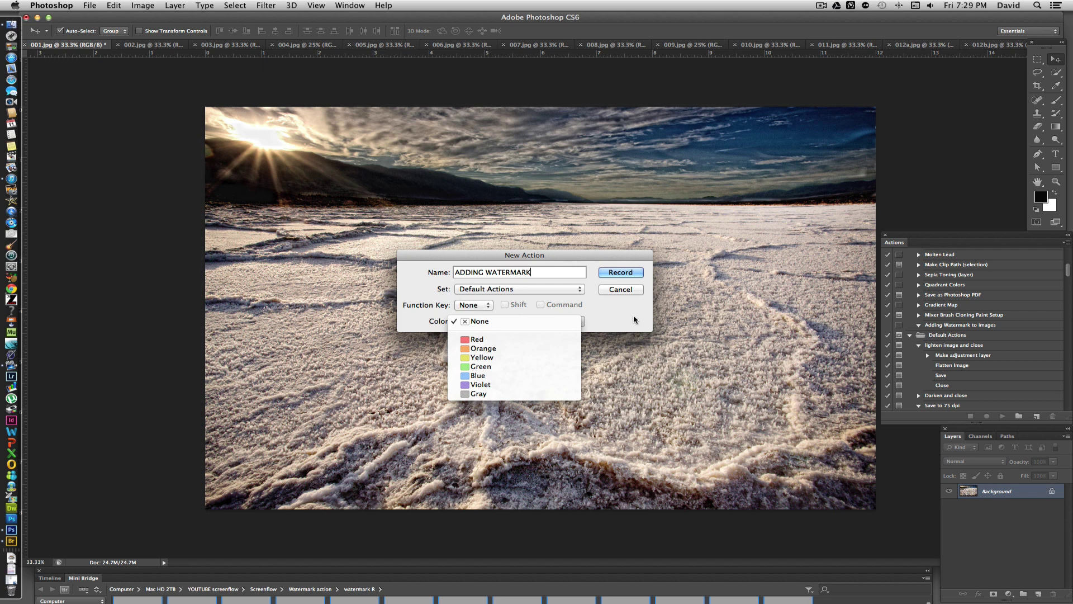
pyautogui.click(537, 377)
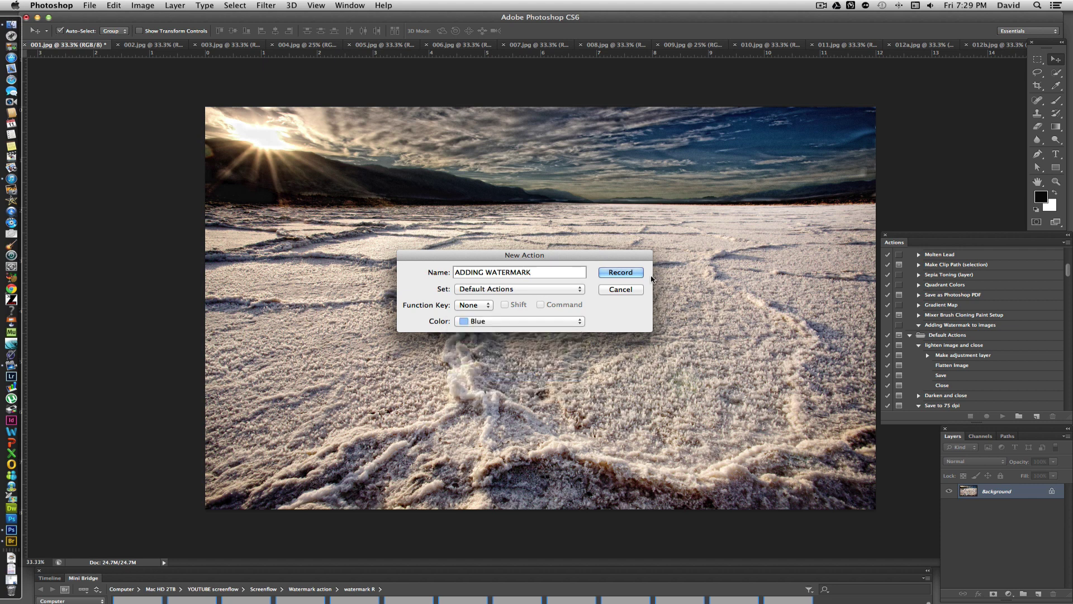
pyautogui.click(618, 273)
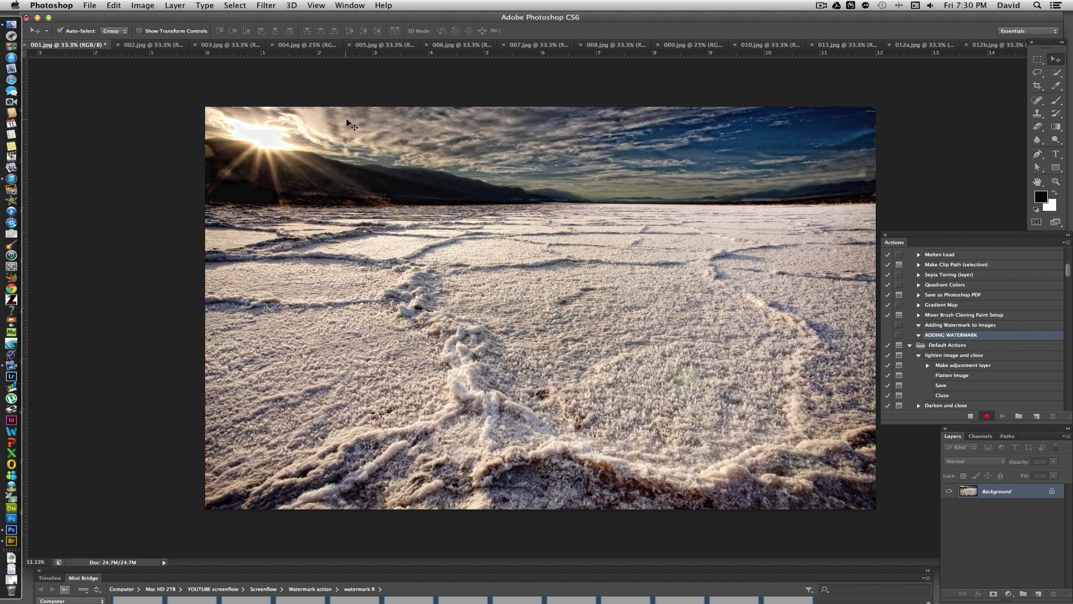
# - Paste the copied MY PHOTOS watermark into 001.jpg and flatten the image while the action records
pyautogui.click(114, 6)
pyautogui.click(144, 104)
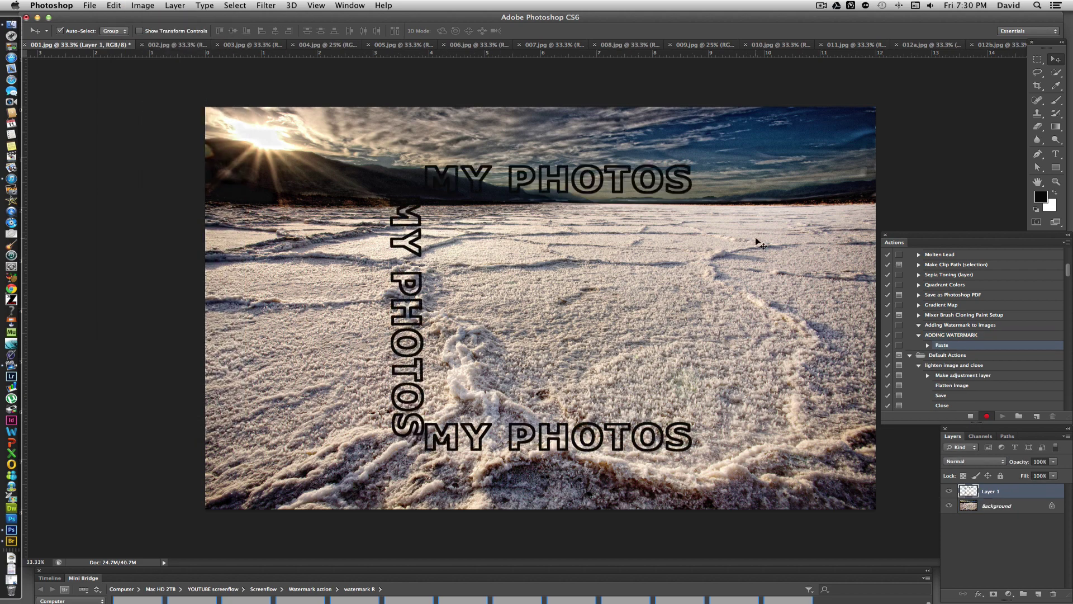
pyautogui.click(1067, 437)
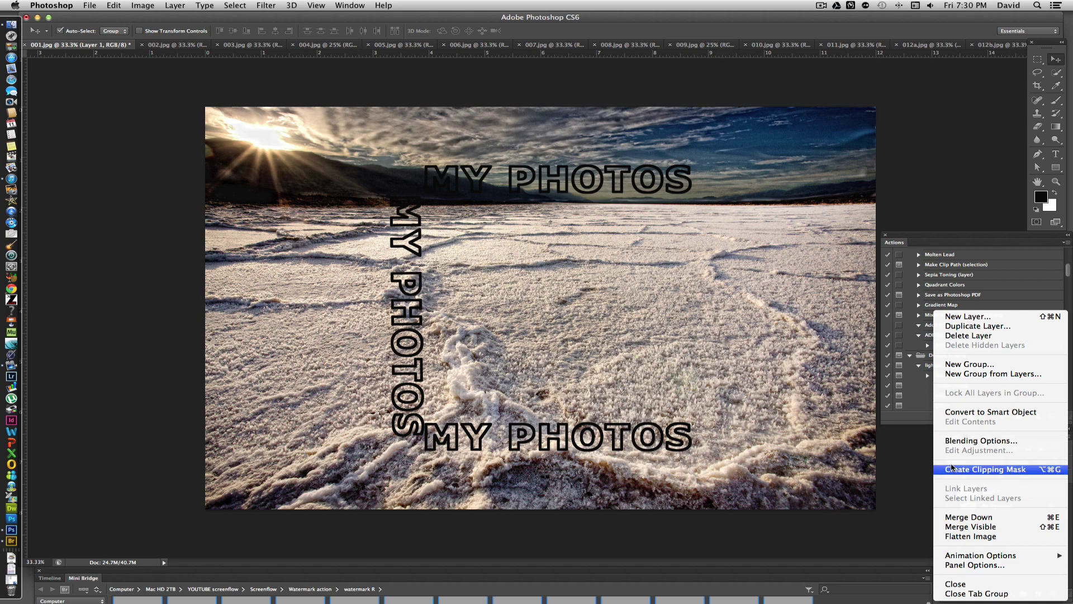
pyautogui.click(1067, 439)
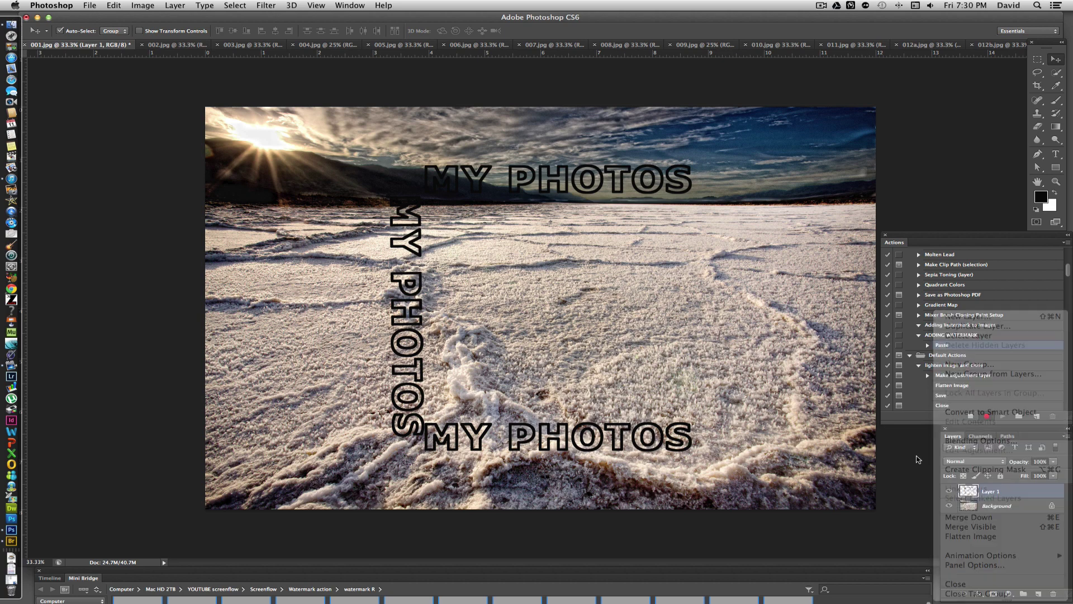
pyautogui.click(1065, 438)
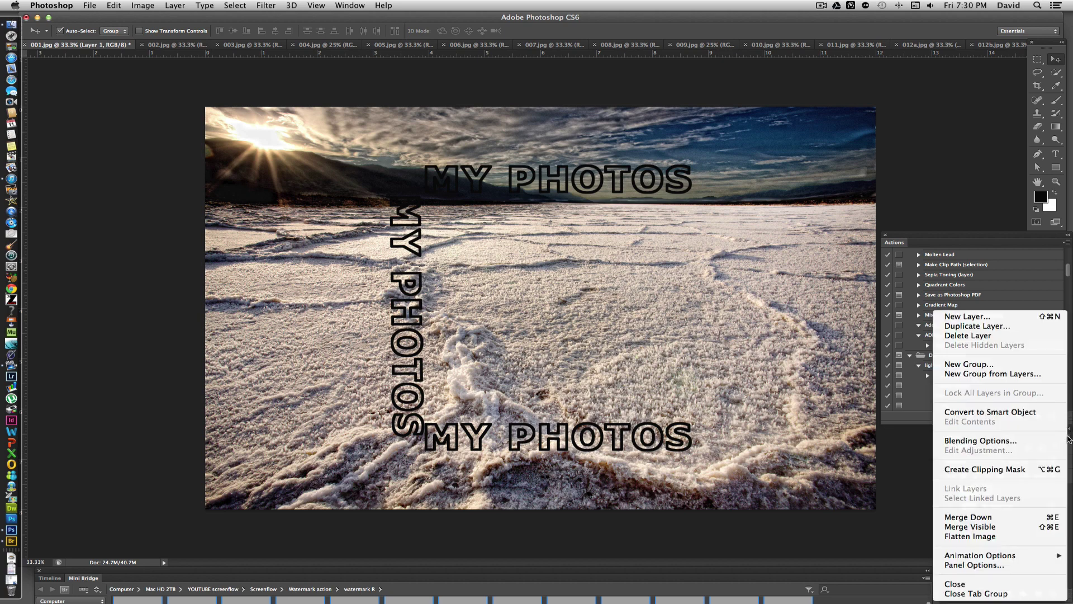
pyautogui.click(1012, 536)
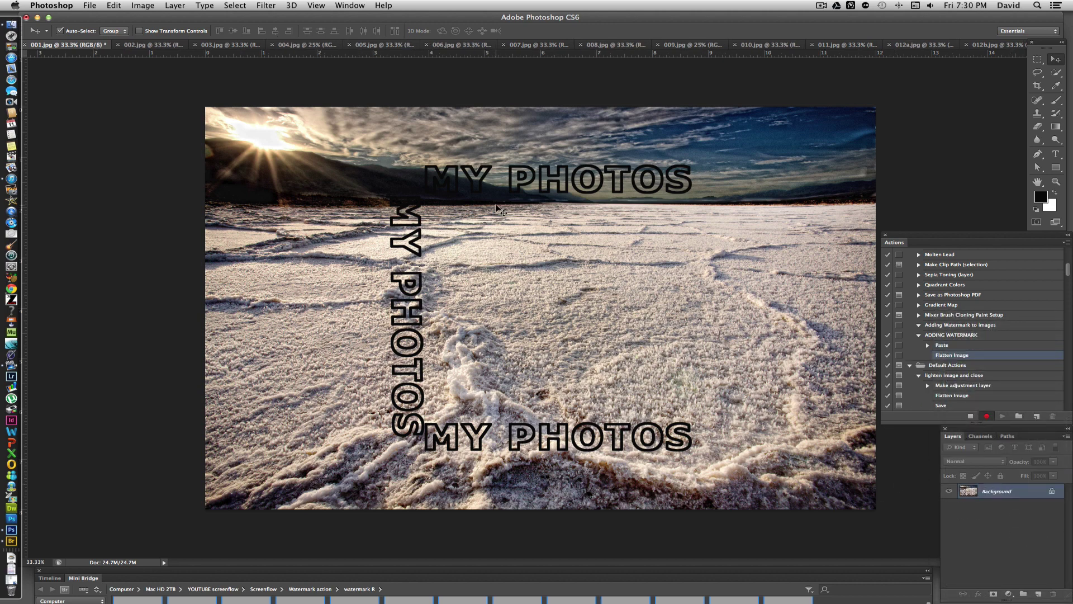
# - Save the flattened 001.jpg under its existing name and close the document as recorded steps of the action
pyautogui.click(88, 7)
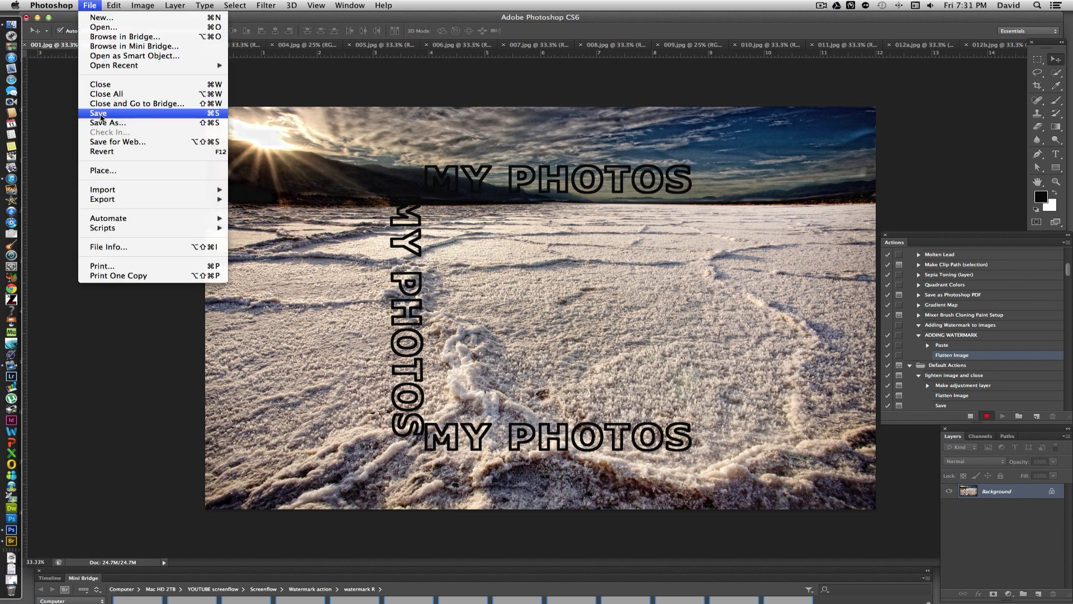
pyautogui.click(100, 114)
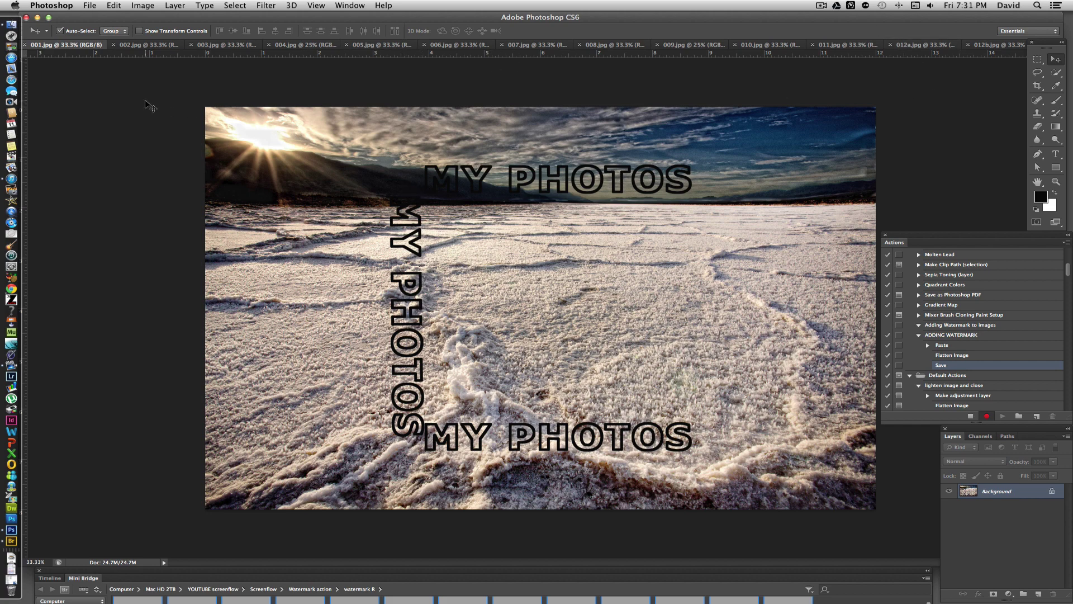
pyautogui.click(90, 5)
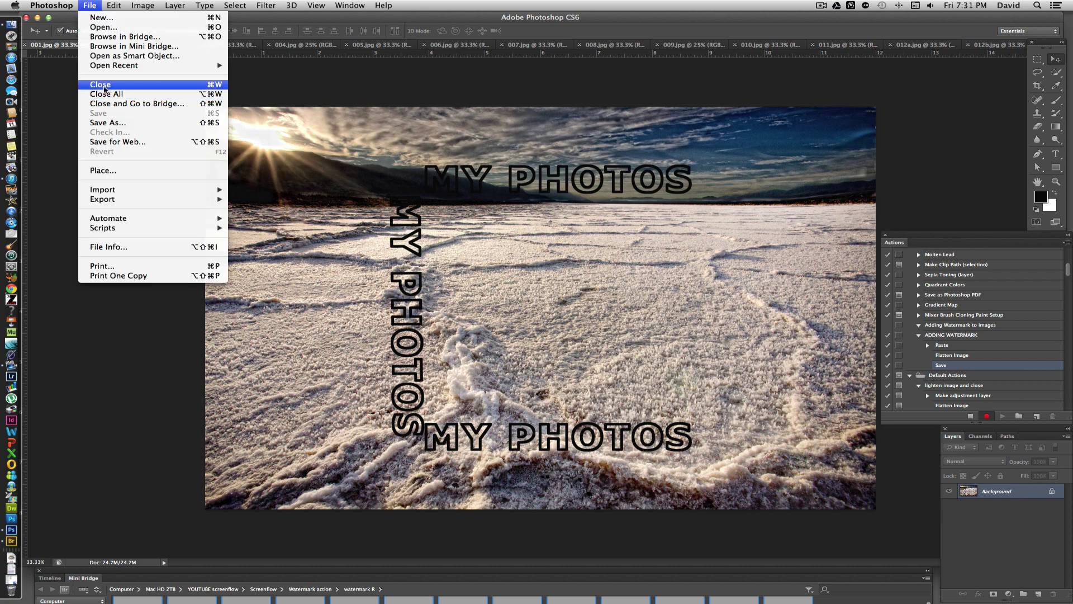
pyautogui.click(103, 85)
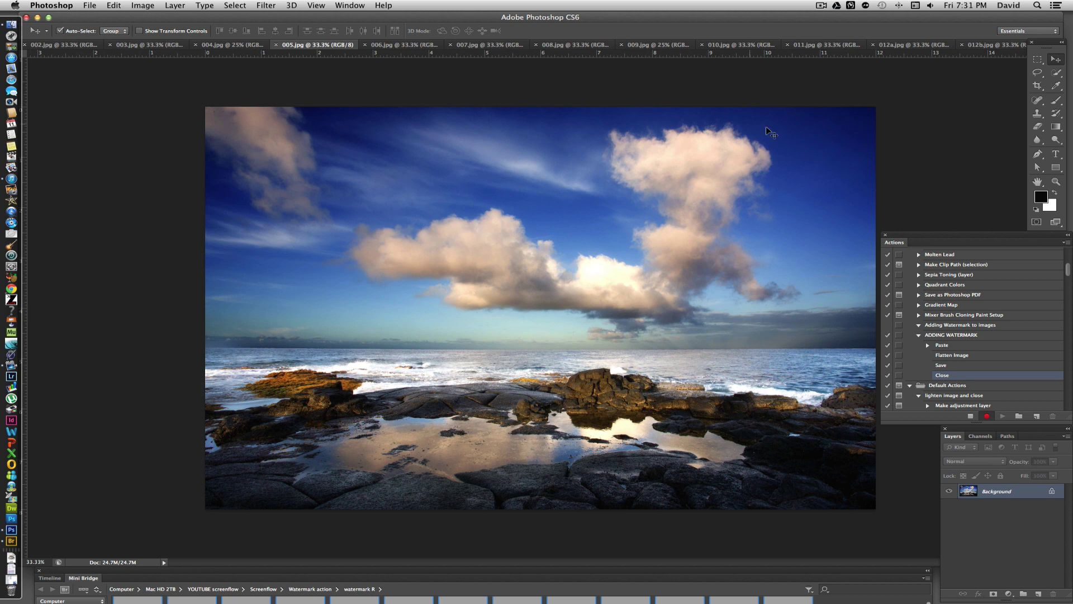
# - Stop recording the ADDING WATERMARK action and turn Button Mode back on for the actions
pyautogui.click(970, 415)
pyautogui.click(1066, 242)
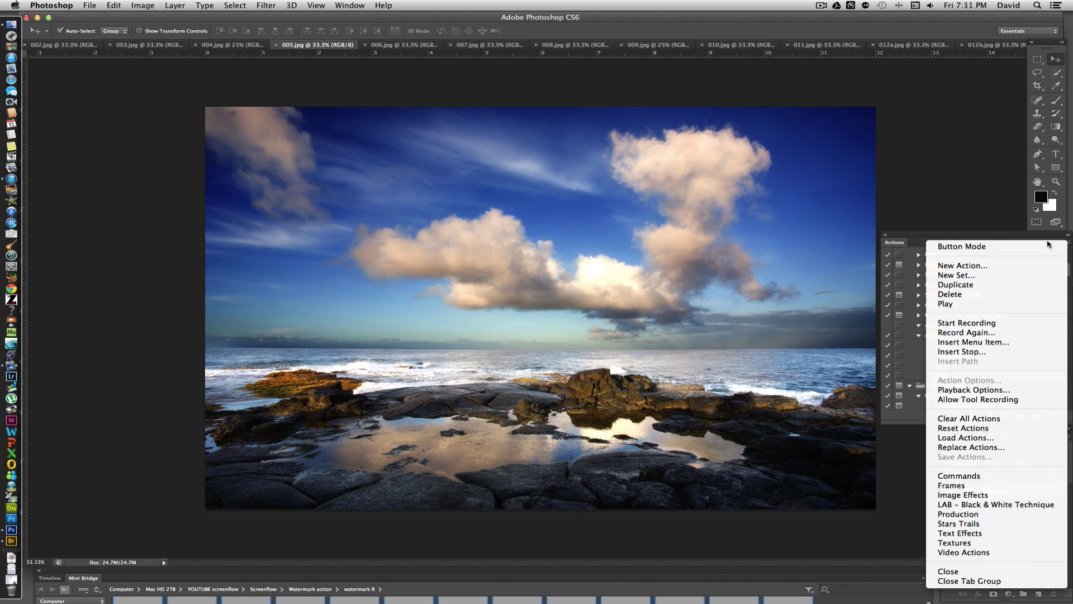
pyautogui.click(1031, 246)
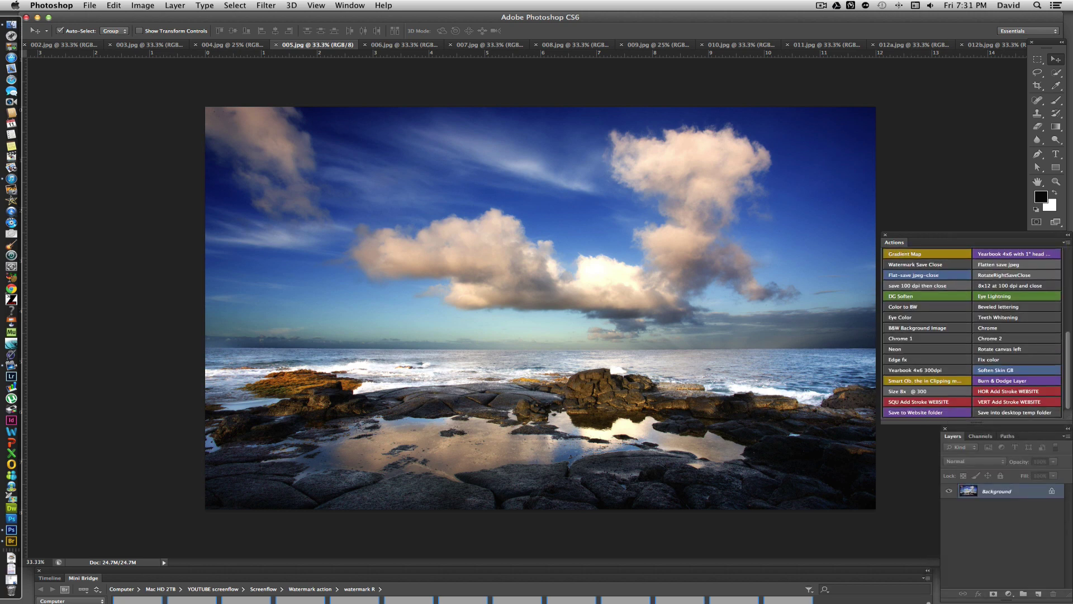
# - Find the blue ADDING WATERMARK action and run it on the open 005.jpg
pyautogui.moveTo(1068, 348); pyautogui.dragTo(1068, 287)
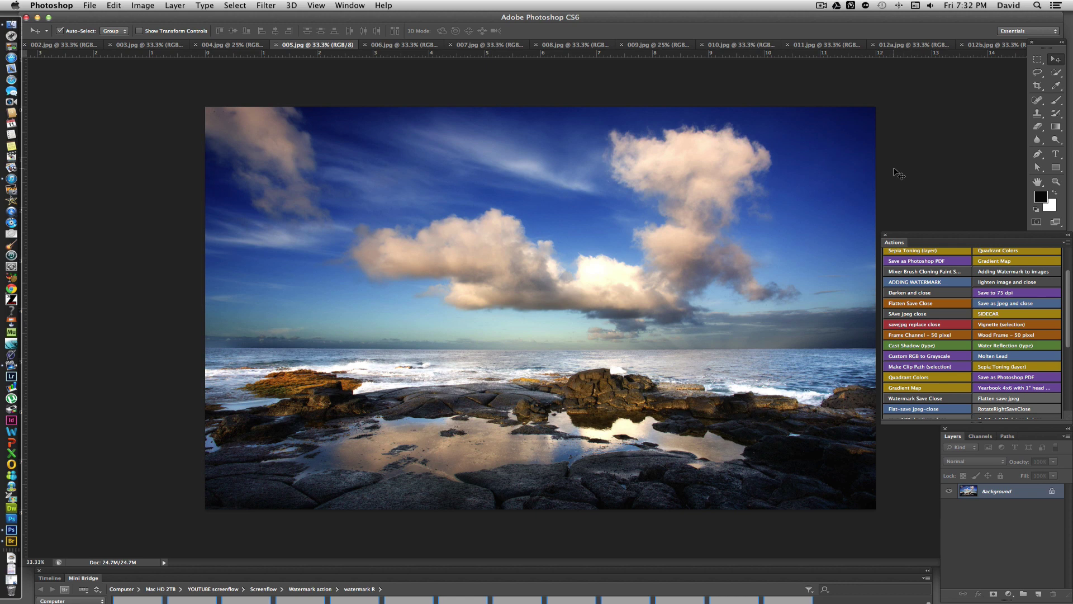
pyautogui.click(226, 6)
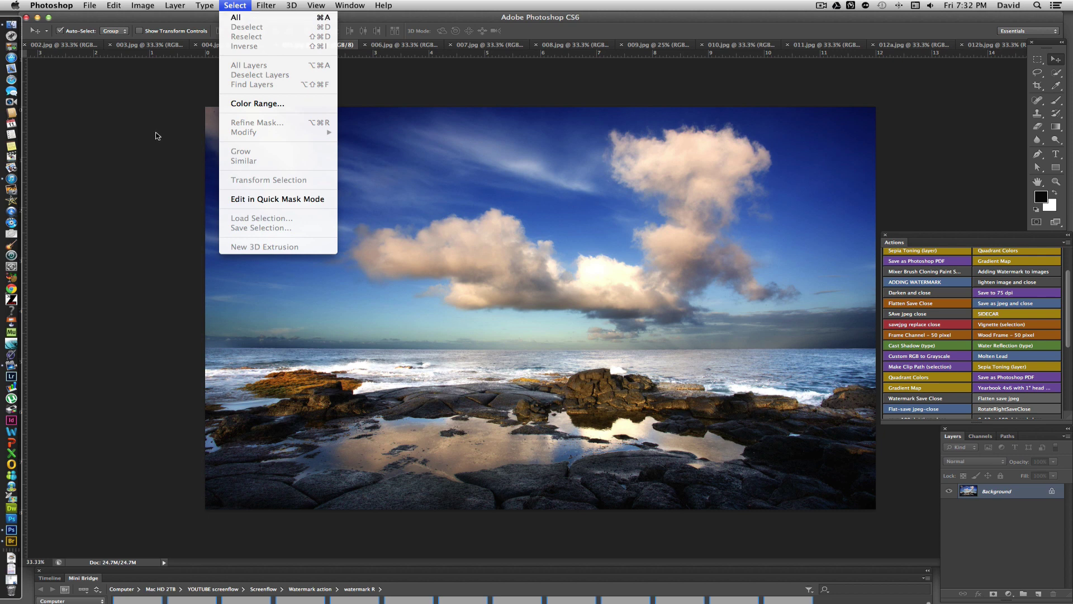
pyautogui.moveTo(109, 5)
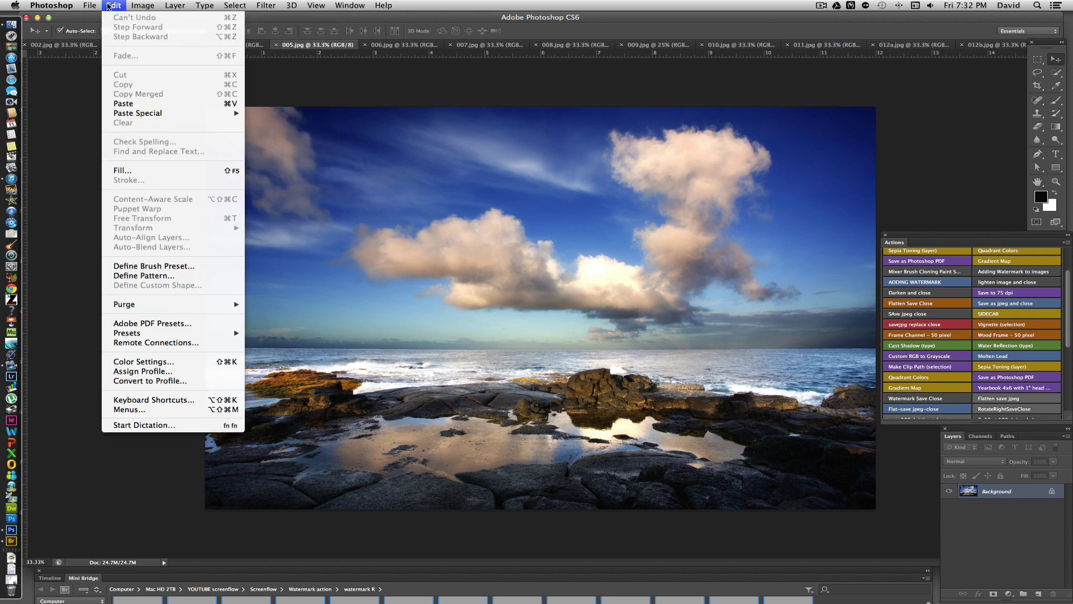
pyautogui.click(910, 160)
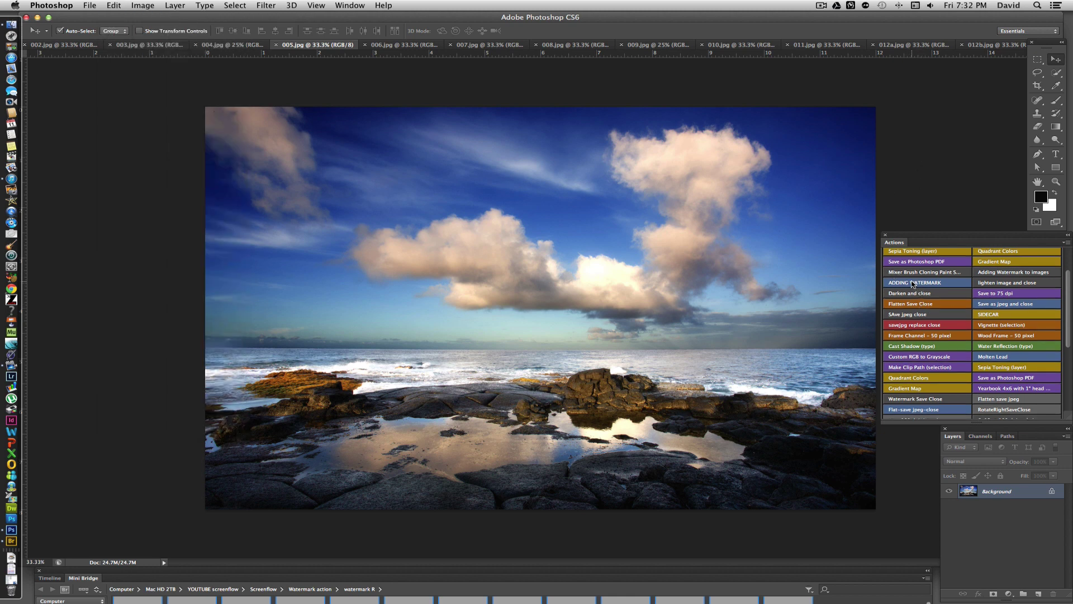
pyautogui.click(913, 283)
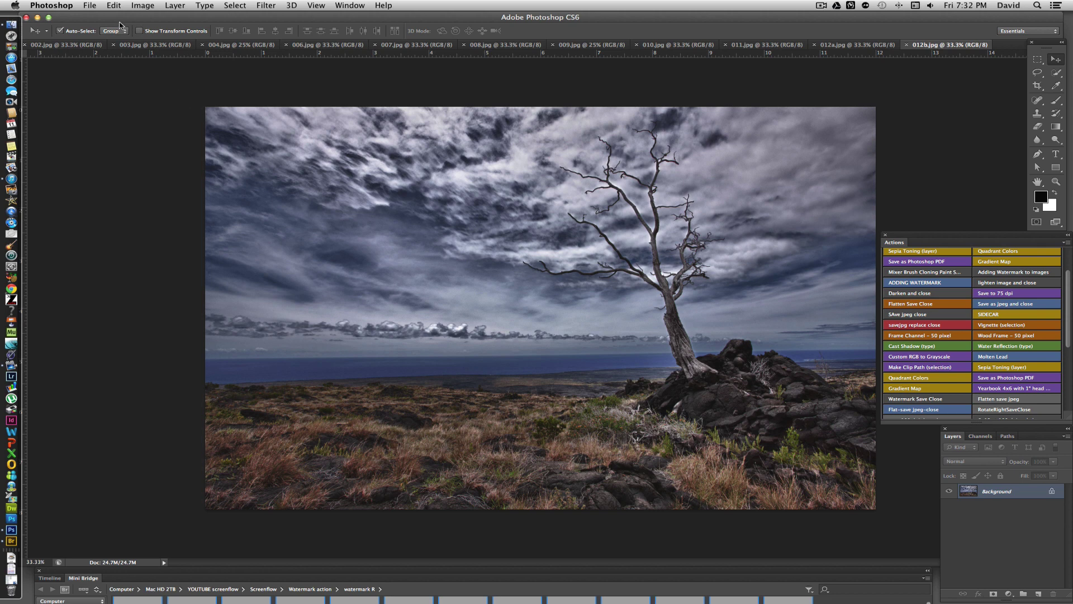
# - Start a Batch automation that plays the ADDING WATERMARK action from the Default Actions set
pyautogui.click(89, 6)
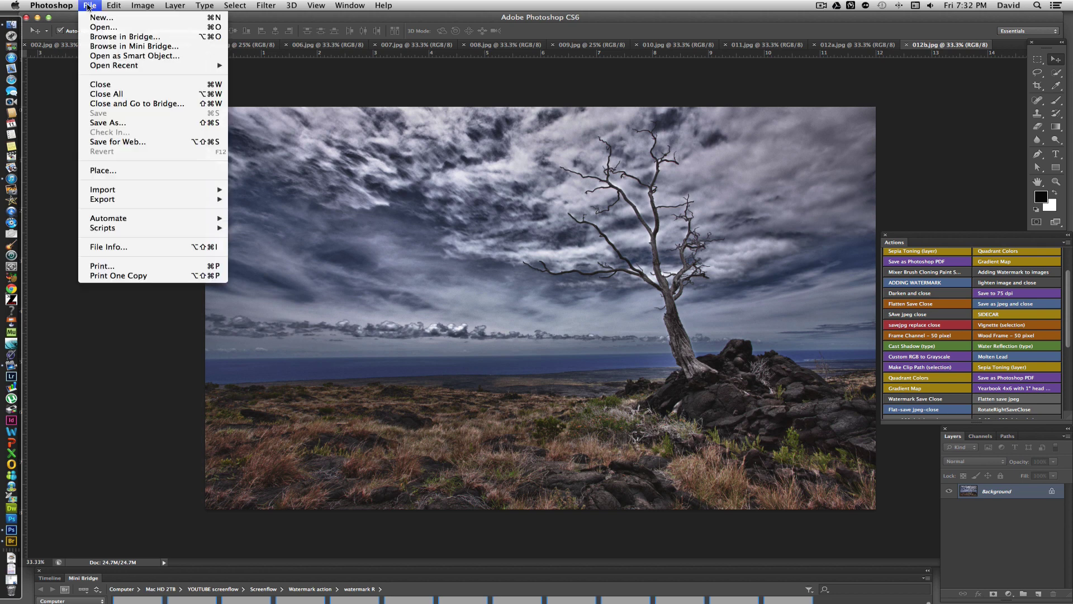
pyautogui.moveTo(117, 219)
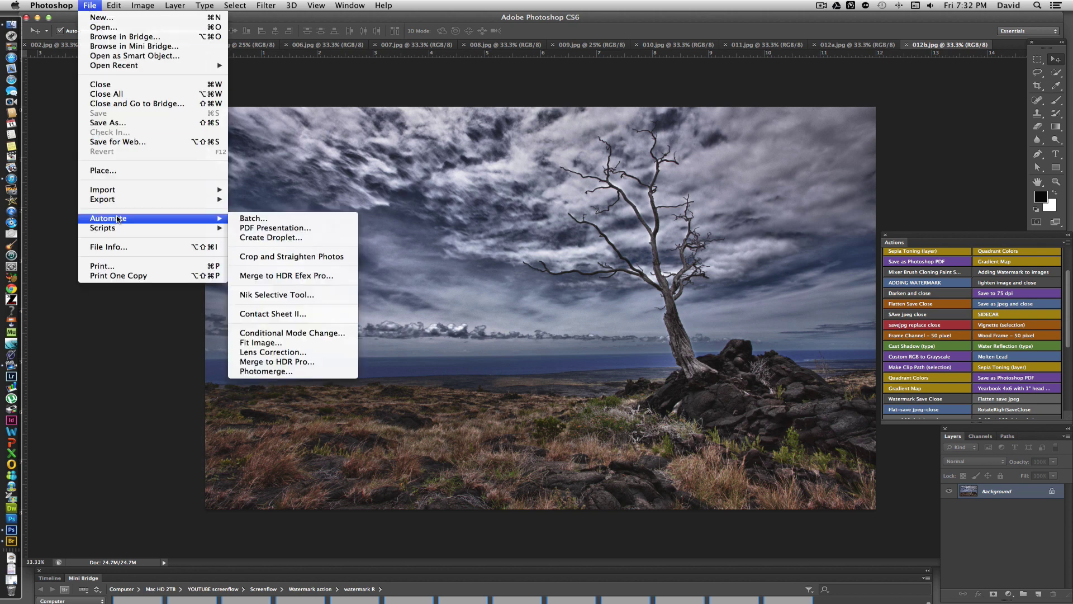
pyautogui.click(250, 219)
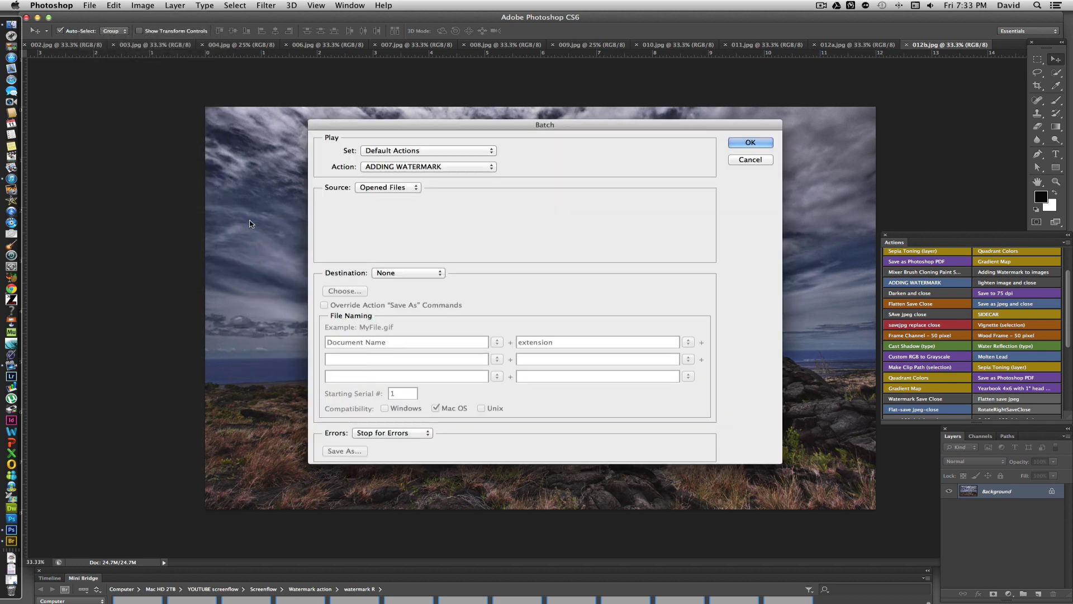
pyautogui.click(491, 151)
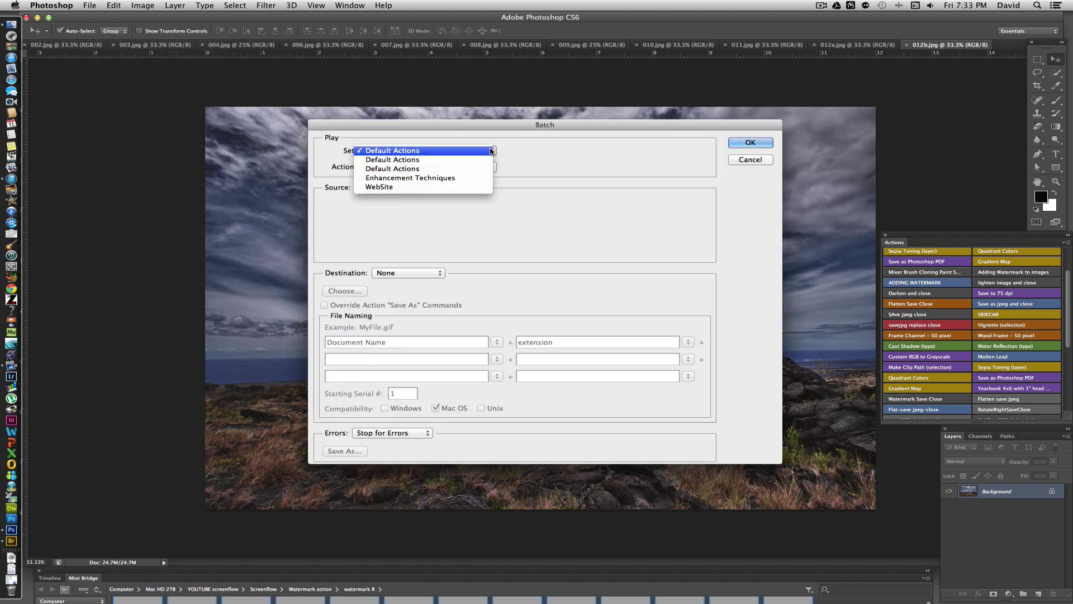
pyautogui.click(491, 151)
pyautogui.click(493, 167)
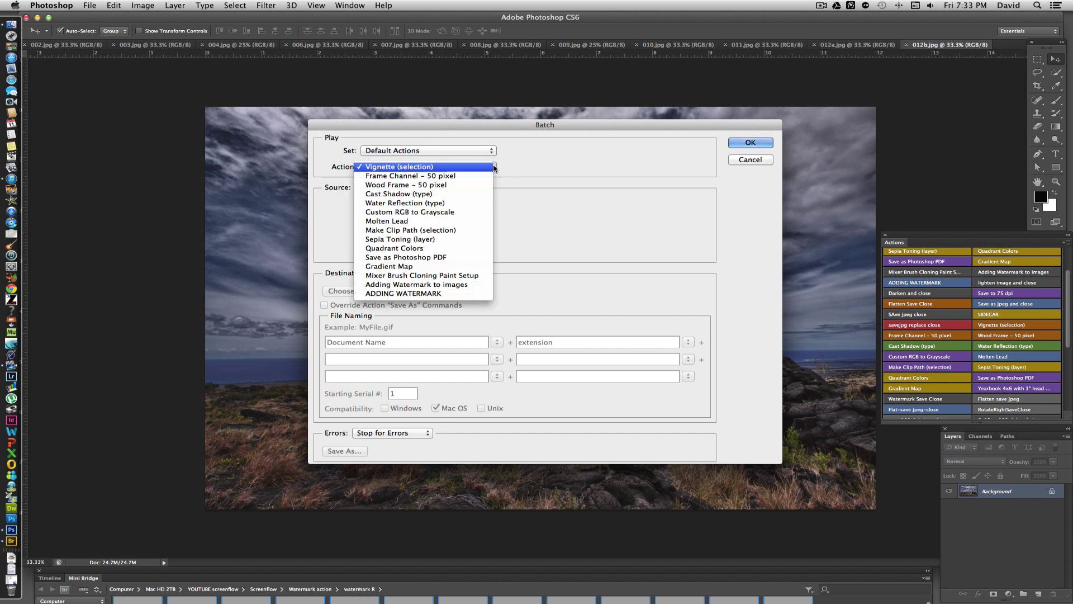
pyautogui.click(486, 294)
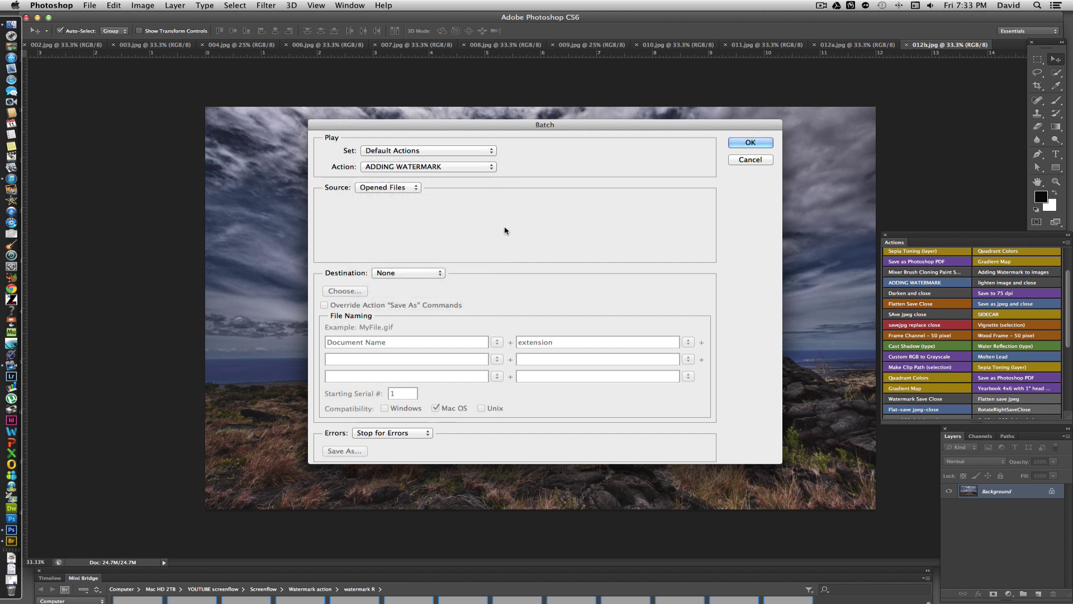
# - Use Opened Files as the batch source and run the batch on all remaining open photos
pyautogui.click(416, 190)
pyautogui.click(430, 193)
pyautogui.click(751, 143)
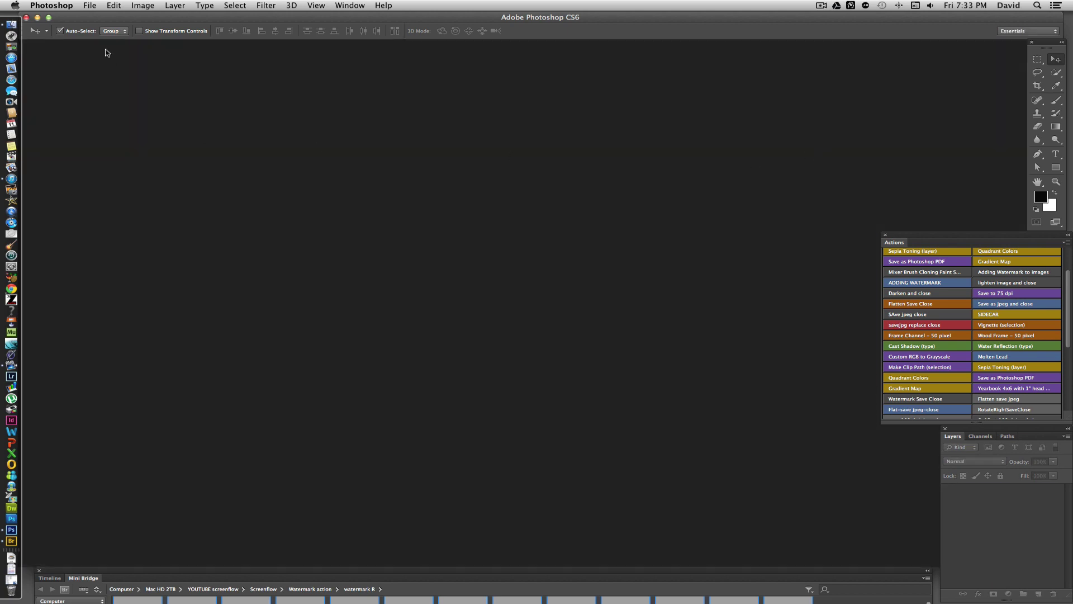
# - Switch to Finder, select 001.jpg through 012b.jpg in the Images folder, and open them all in Photoshop
pyautogui.doubleClick(115, 17)
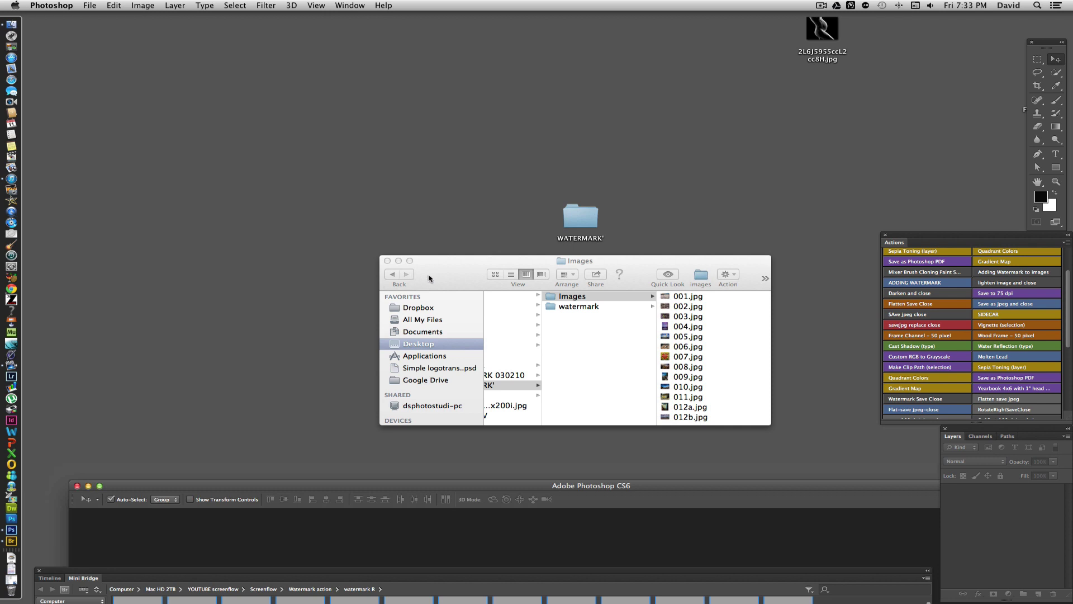
pyautogui.moveTo(430, 278); pyautogui.dragTo(377, 229)
pyautogui.click(643, 248)
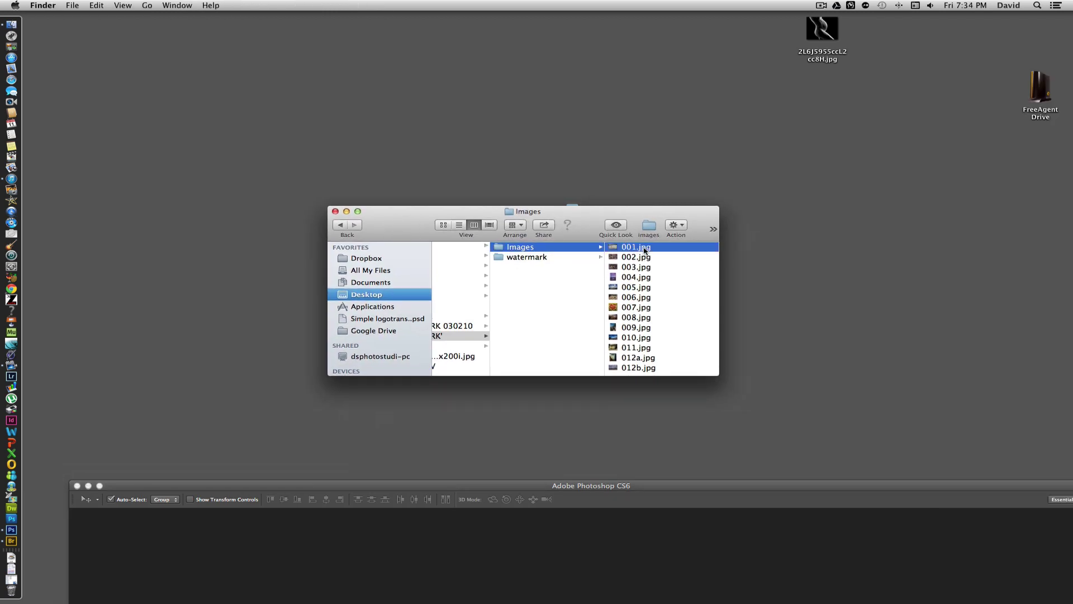
pyautogui.click(549, 369)
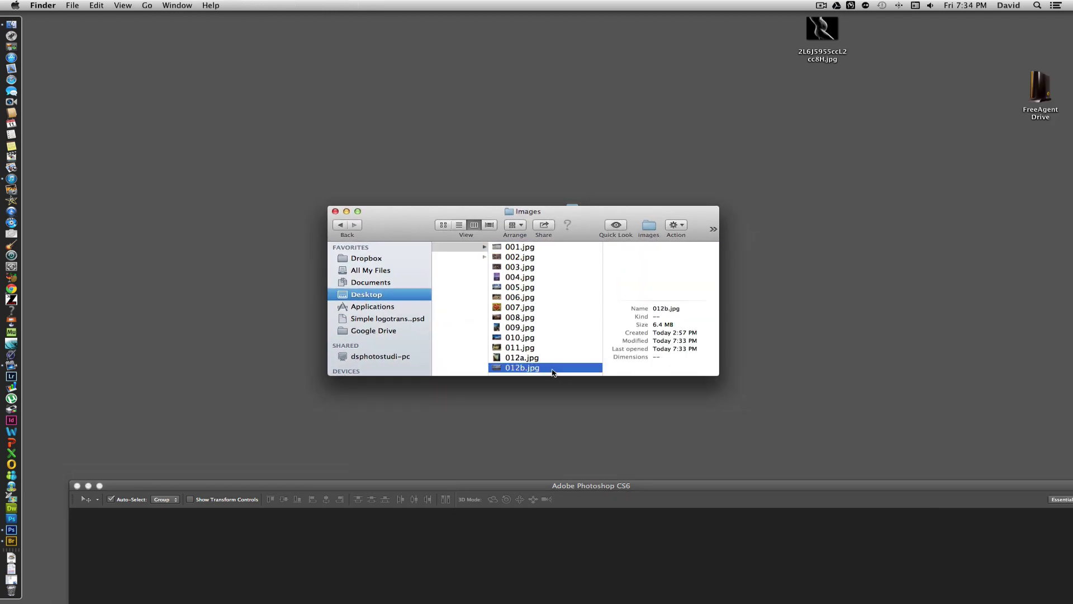
pyautogui.keyDown('shift'); pyautogui.click(540, 251); pyautogui.keyUp('shift')
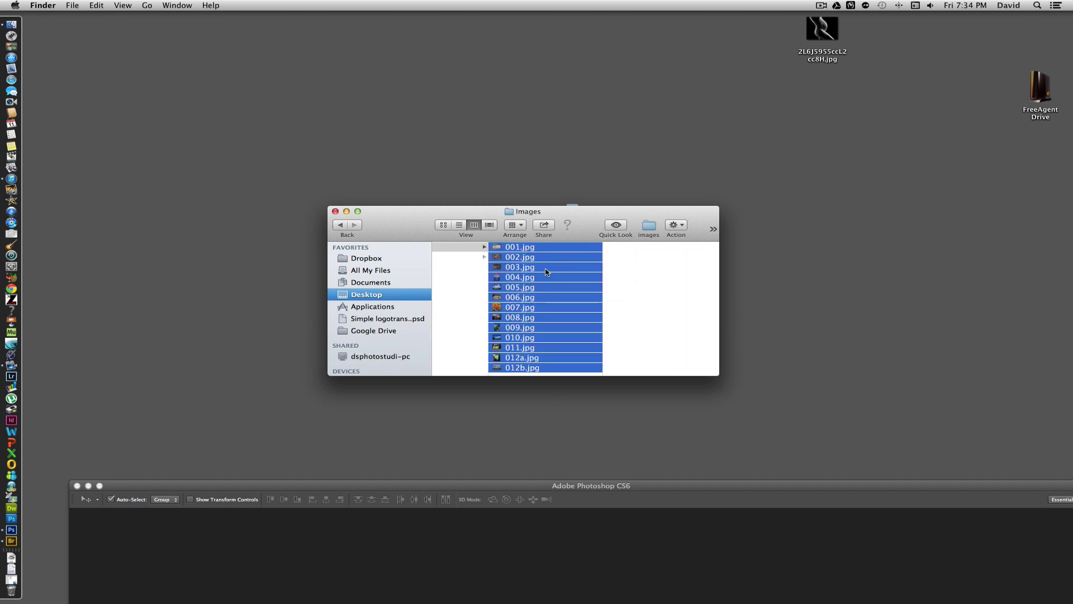
pyautogui.doubleClick(546, 272)
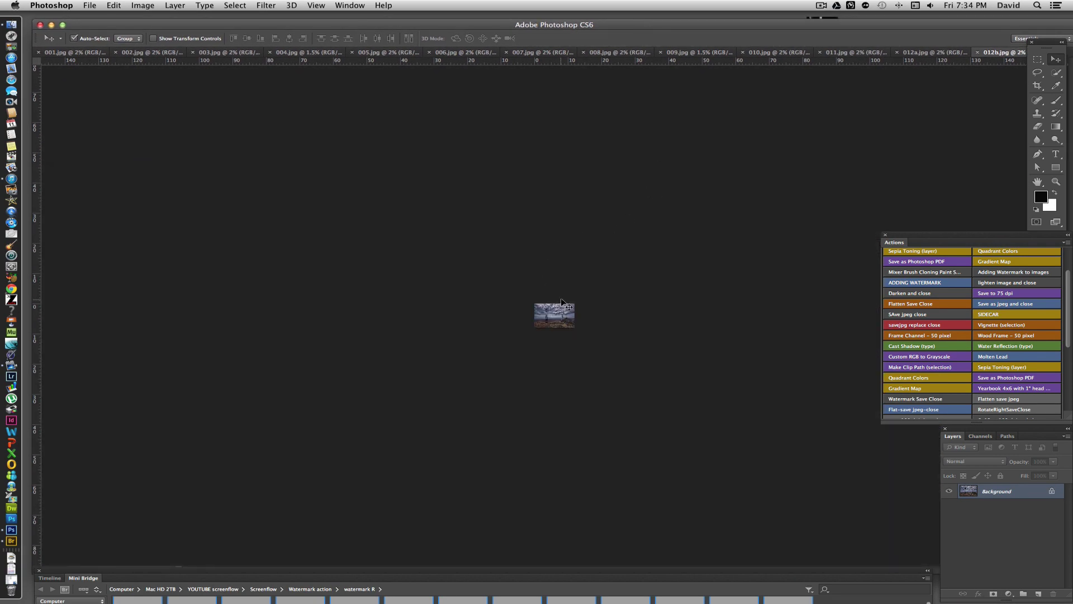
# - Examine the placement of the MY PHOTOS watermark on 012b.jpg, 009.jpg, 007.jpg, 006.jpg and 005.jpg
pyautogui.scroll(-2, 598, 297)
pyautogui.scroll(5, 598, 298)
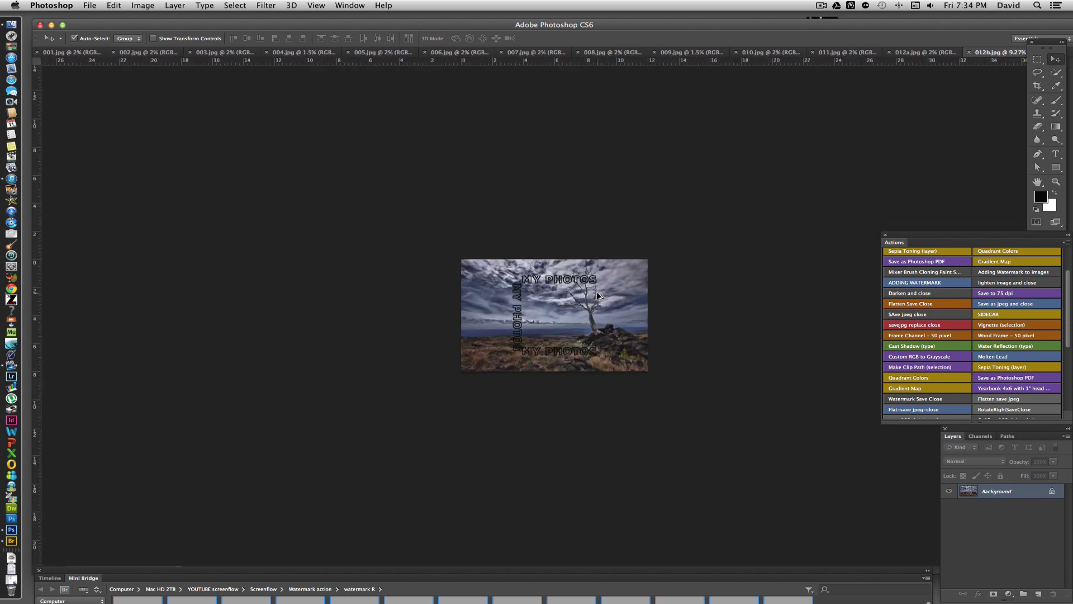
pyautogui.click(698, 52)
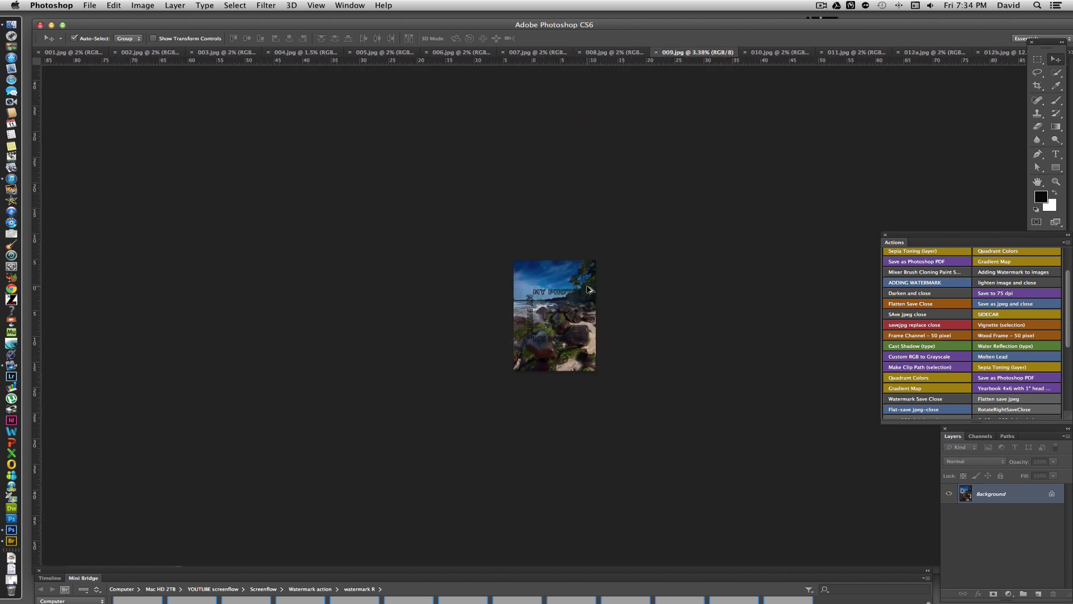
pyautogui.scroll(4, 588, 290)
pyautogui.click(536, 53)
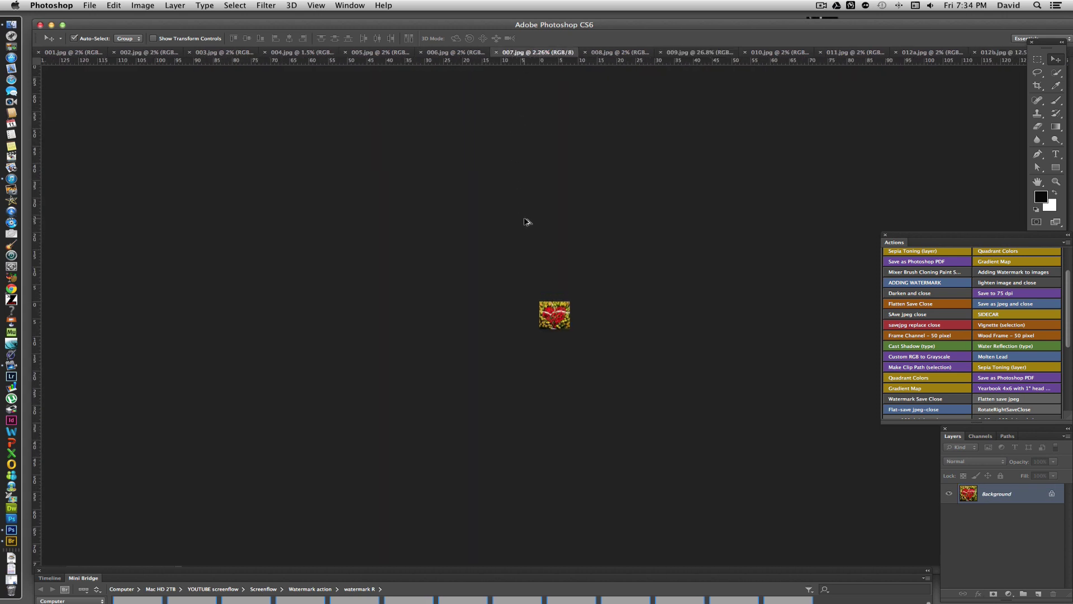
pyautogui.scroll(5, 527, 221)
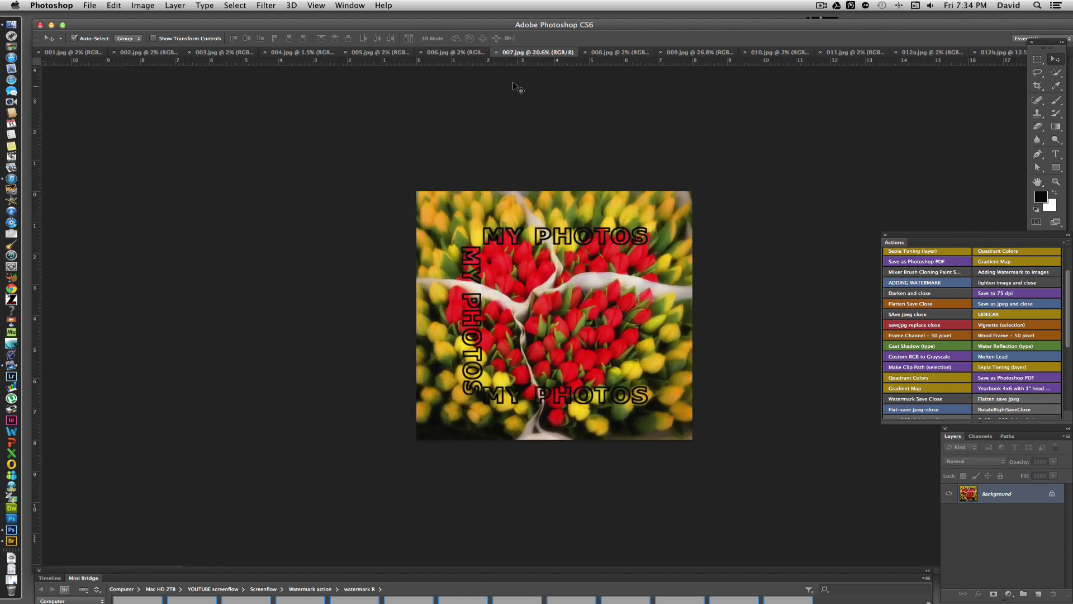
pyautogui.click(452, 52)
pyautogui.scroll(5, 546, 255)
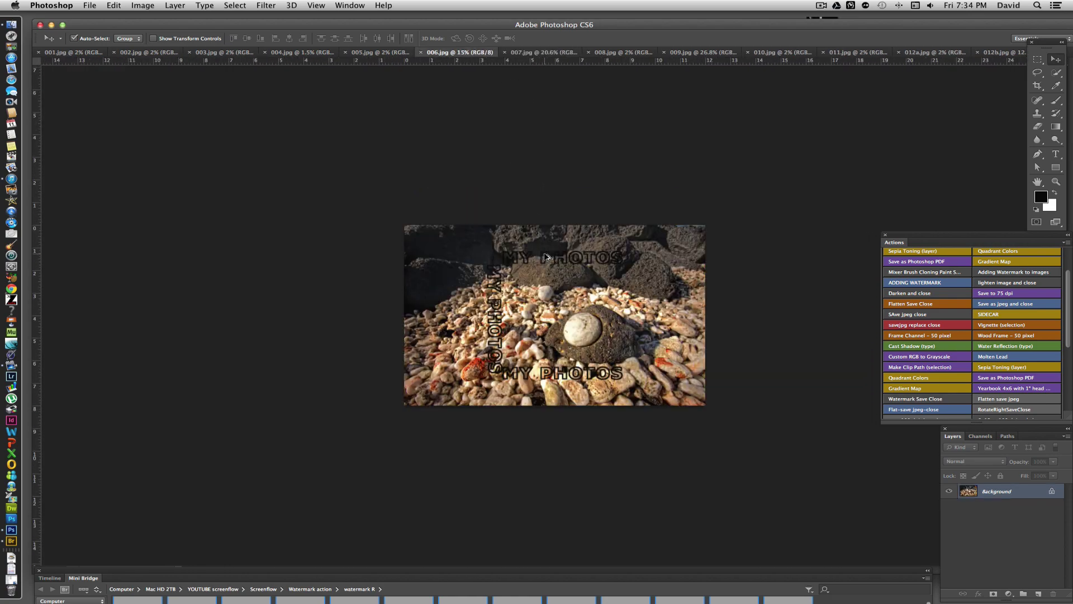
pyautogui.scroll(5, 546, 257)
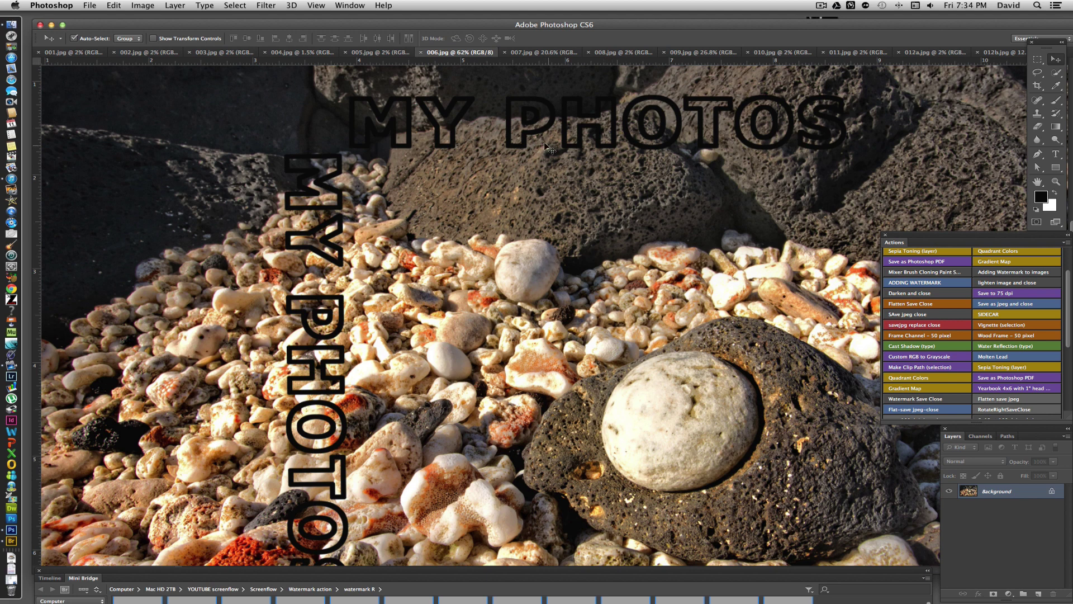
pyautogui.scroll(-1, 535, 246)
pyautogui.scroll(-3, 534, 246)
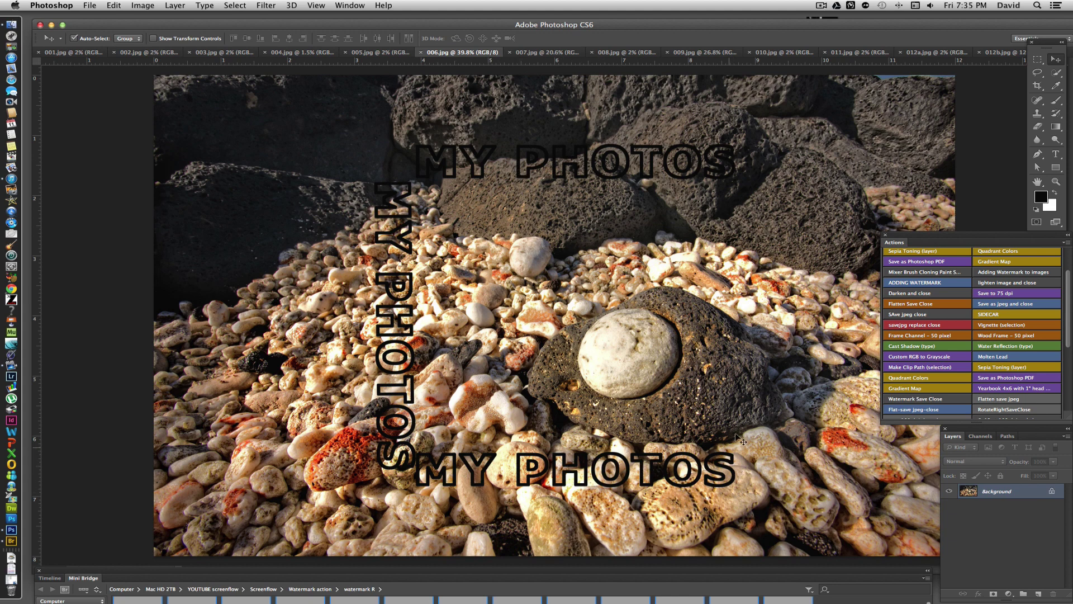
pyautogui.click(381, 52)
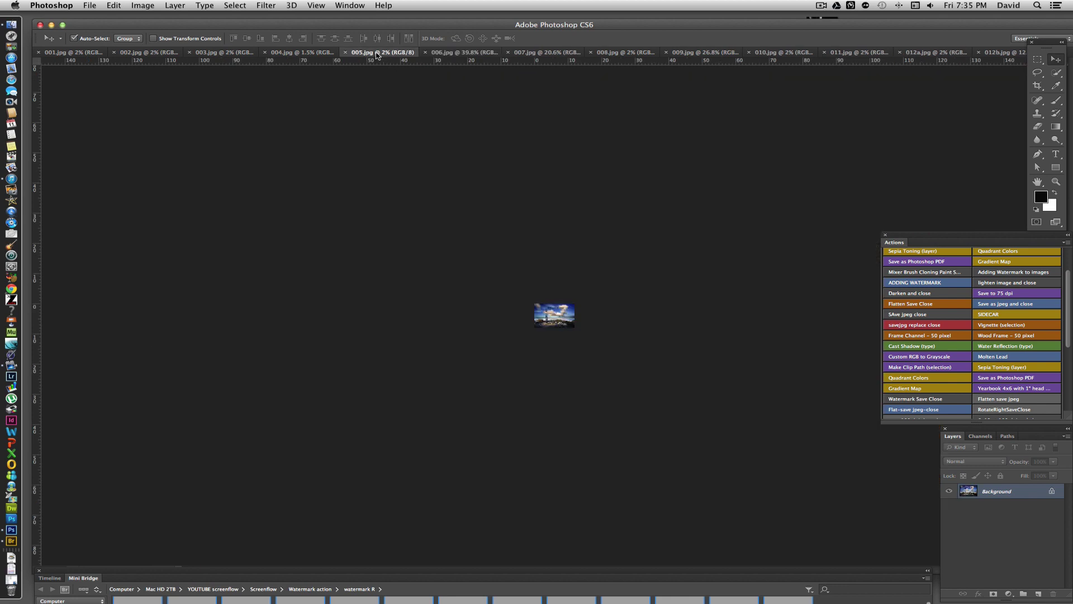
pyautogui.press('super+0')
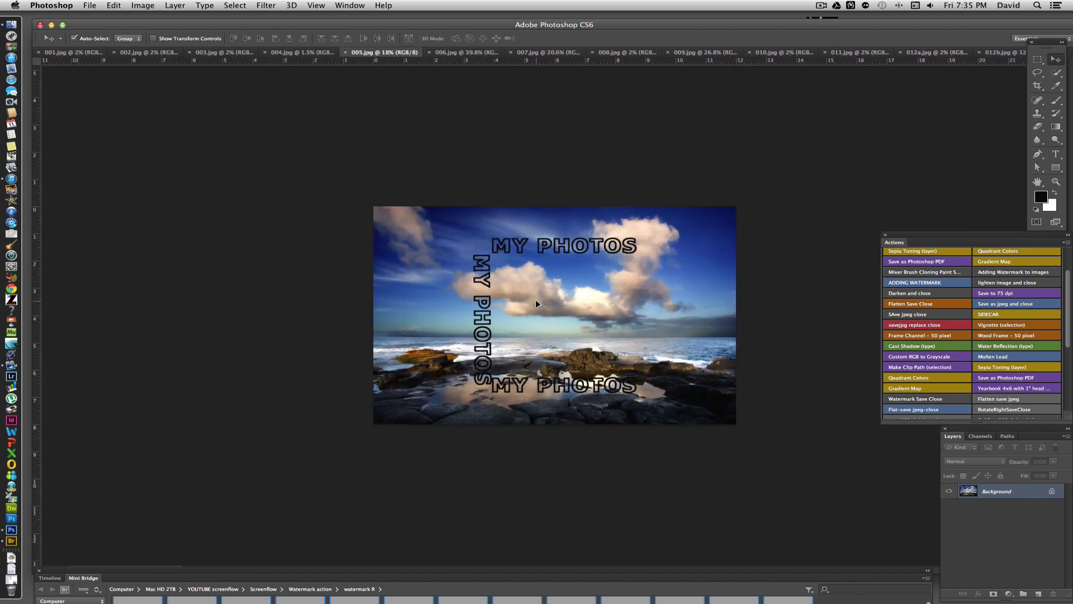